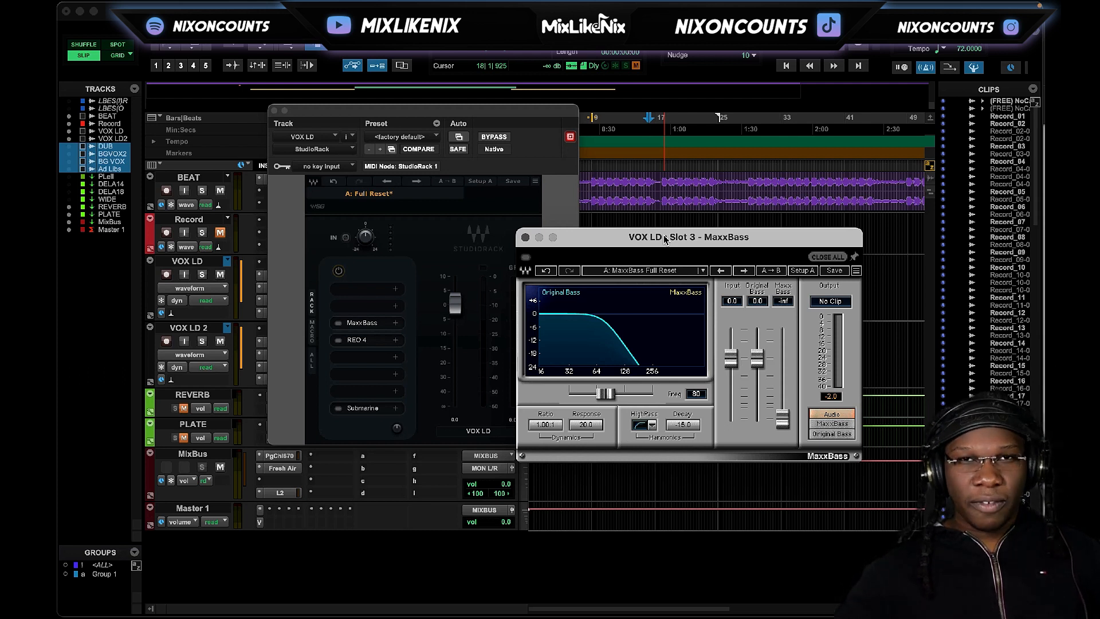
Close the StudioRack window, bypass the StudioRack insert on the VOX LD track and play the session
left_click(276, 112)
right_click(346, 304)
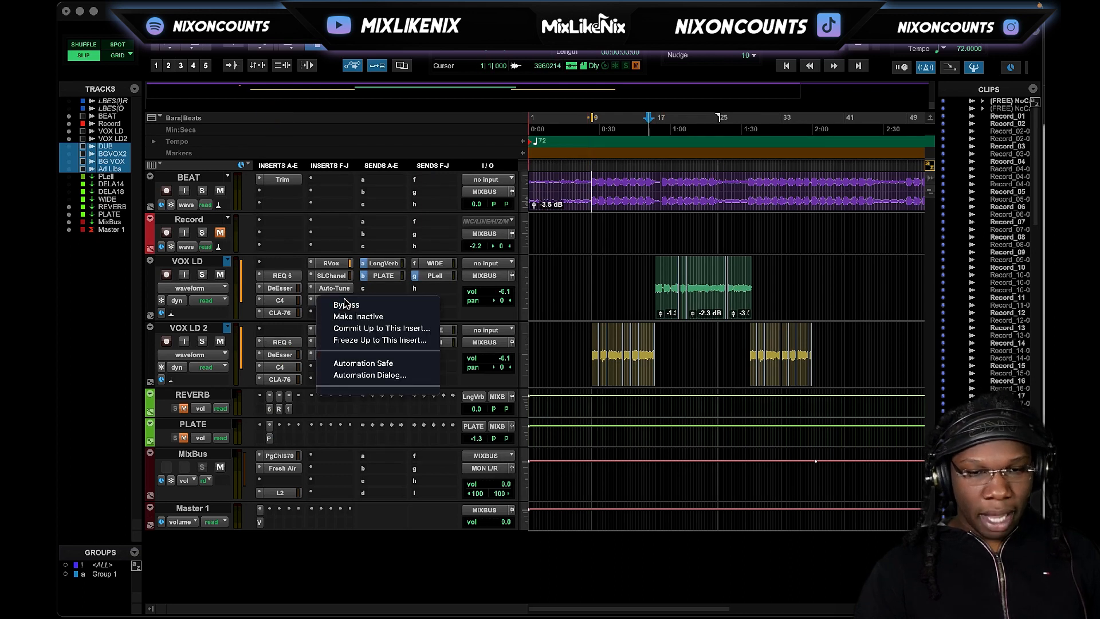
left_click(346, 304)
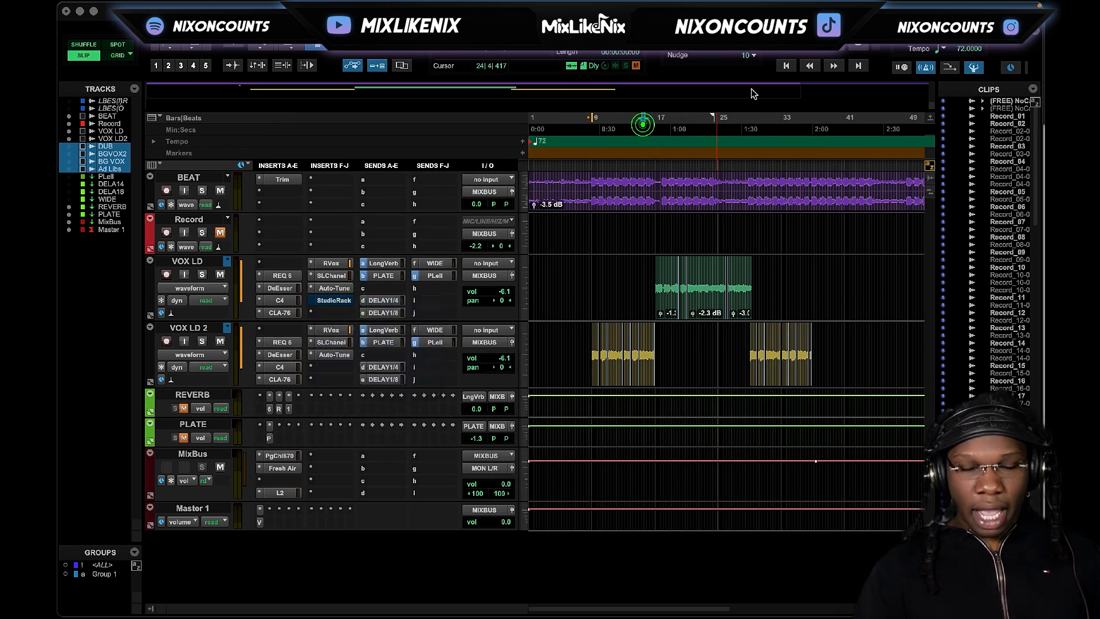
key("space")
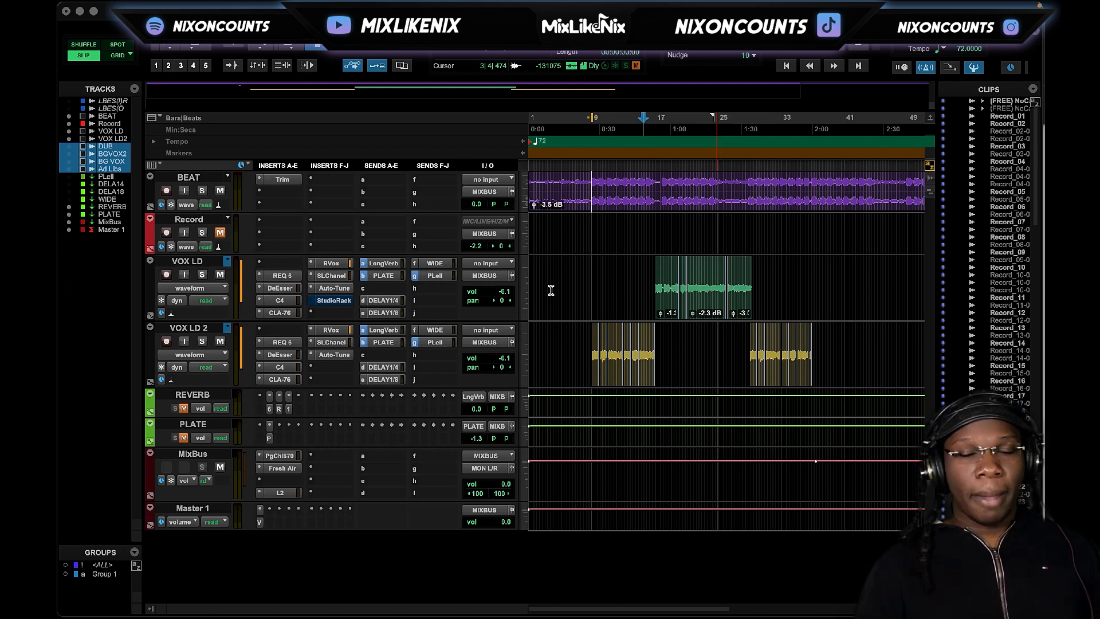
Take the StudioRack insert on the VOX LD track out of bypass and open its plugin window
right_click(334, 301)
left_click(344, 305)
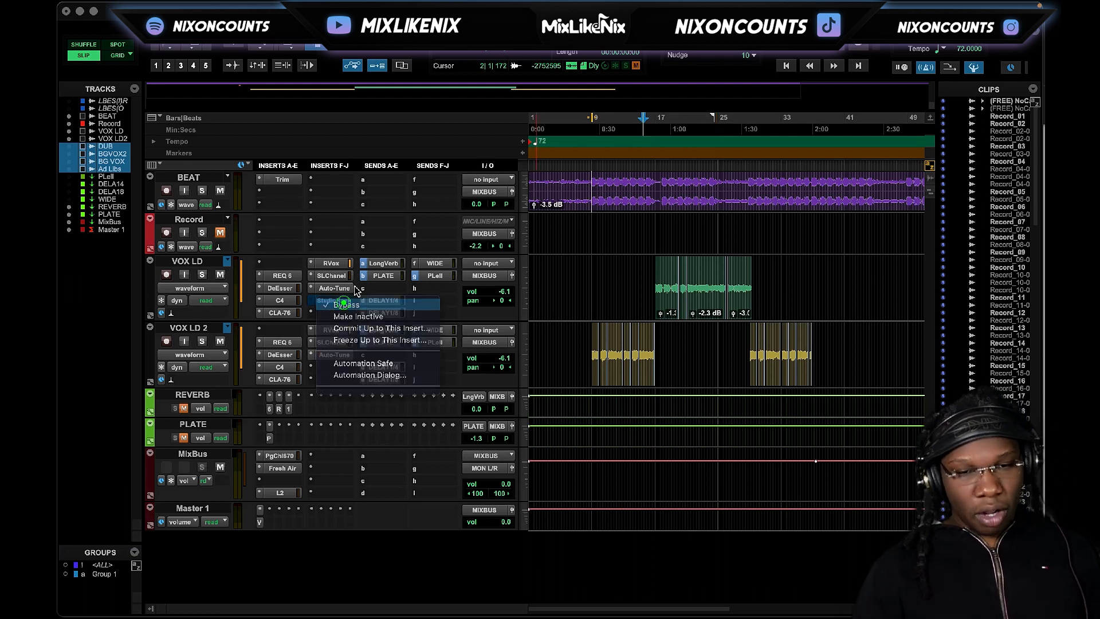
left_click(345, 301)
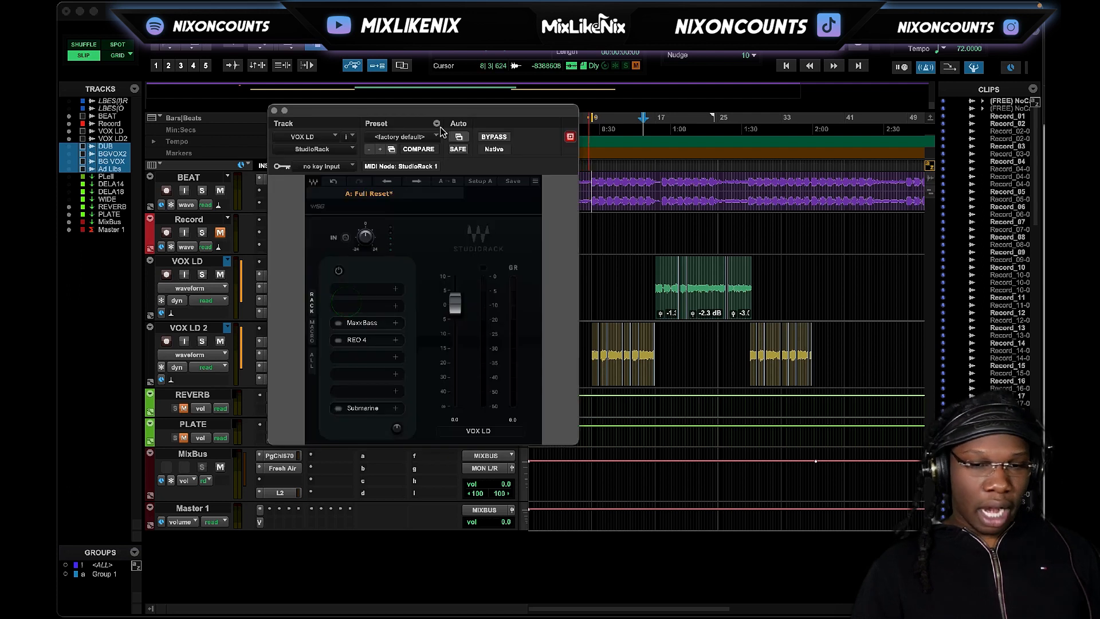
left_click_drag(441, 109, 444, 185)
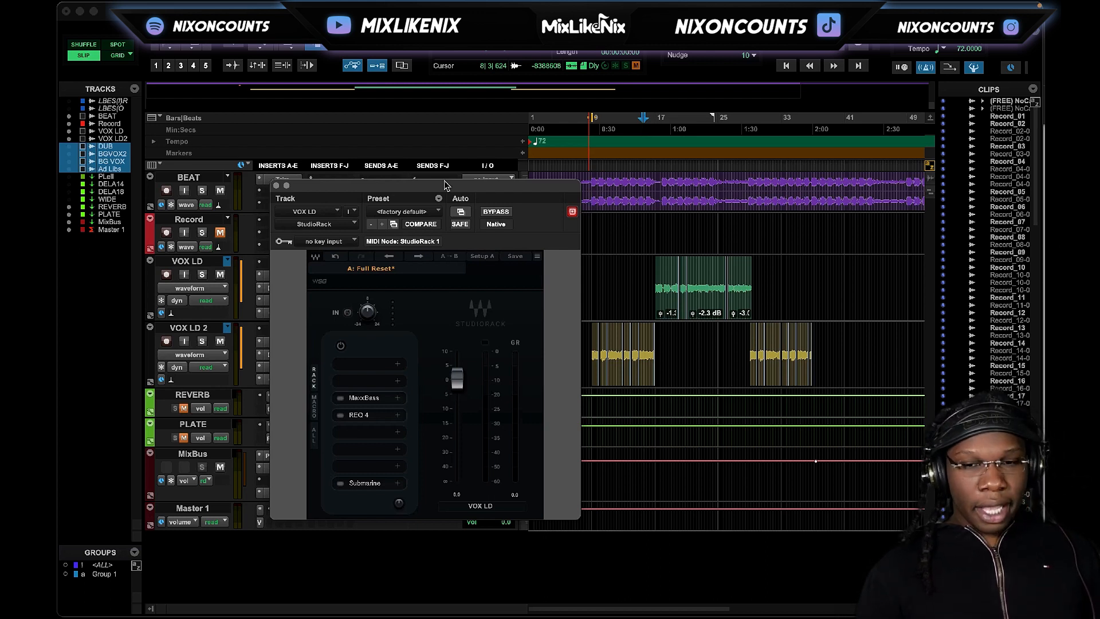
Open MaxxBass and Submarine from the StudioRack chain, and close Submarine to return to MaxxBass
left_click(369, 398)
left_click_drag(624, 242, 676, 165)
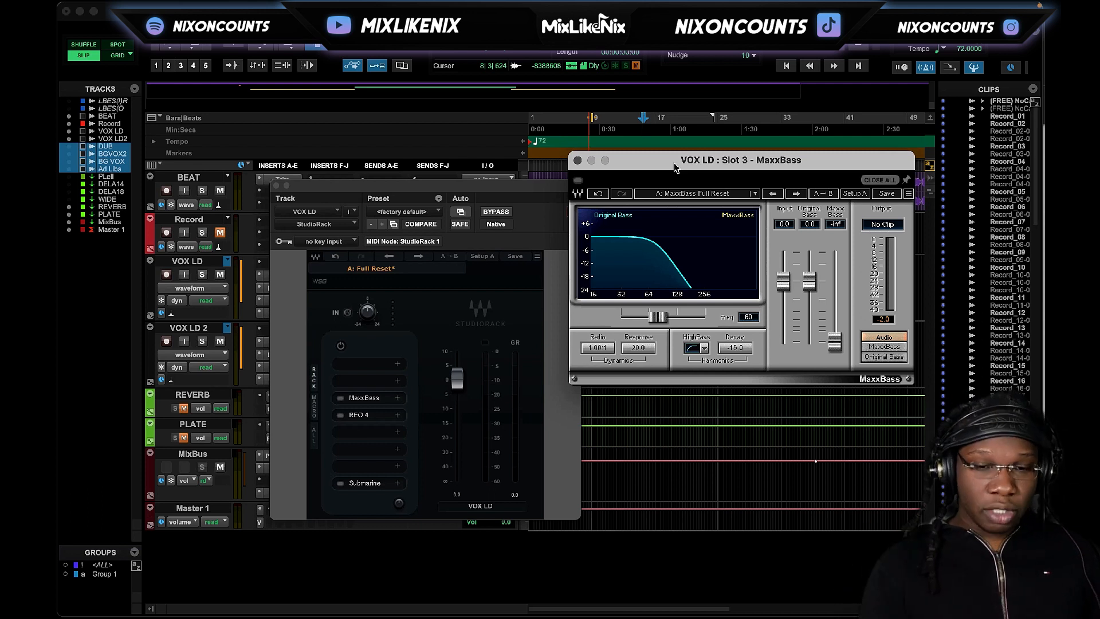
left_click(365, 484)
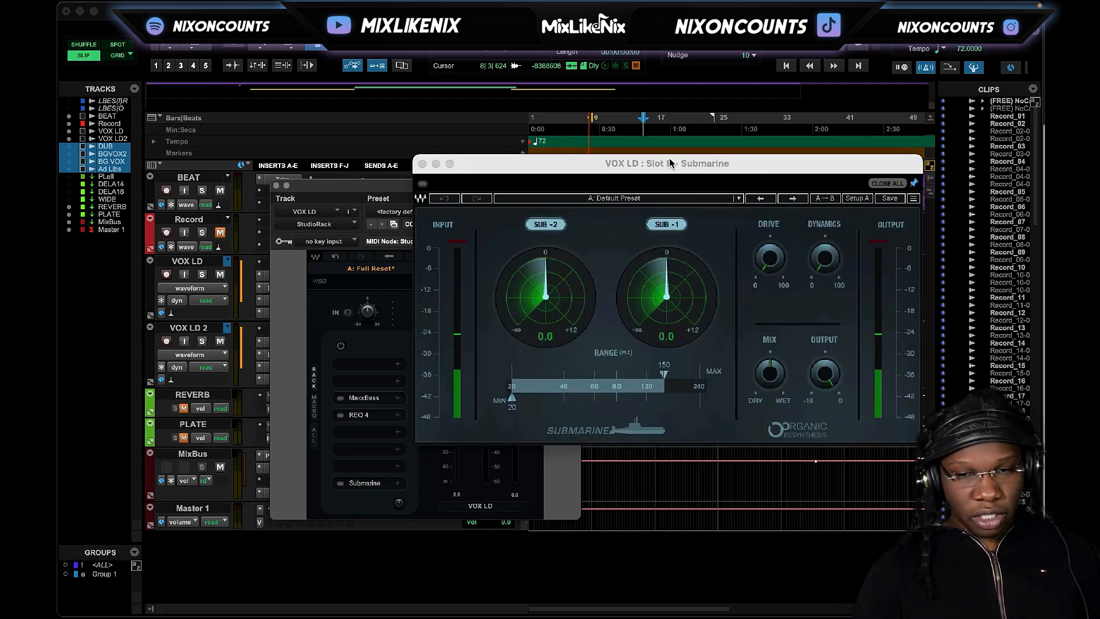
left_click_drag(670, 163, 677, 196)
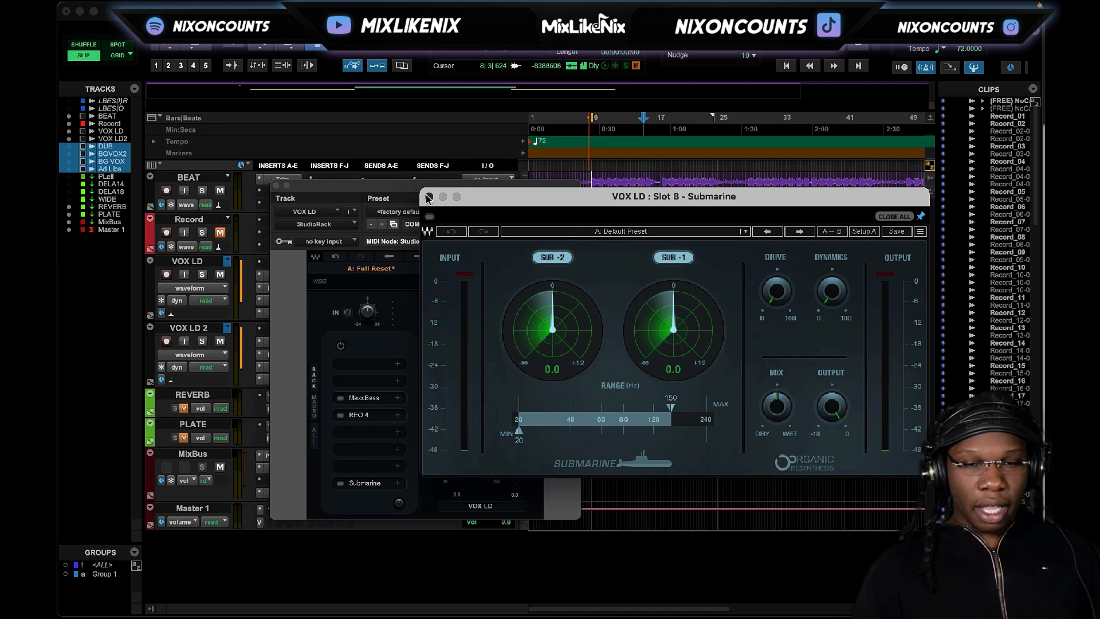
left_click(429, 197)
left_click(376, 399)
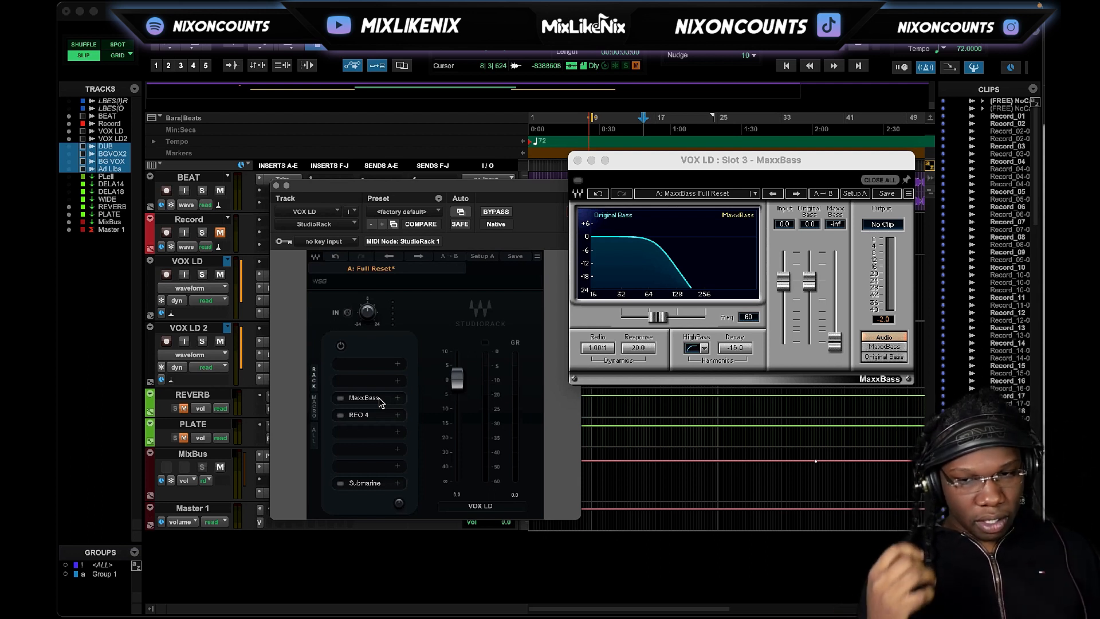
Raise the MaxxBass frequency to about 256 Hz and solo the VOX LD track
left_click_drag(657, 319, 702, 343)
left_click_drag(362, 183, 314, 186)
left_click(202, 274)
left_click_drag(646, 164, 572, 350)
left_click_drag(498, 283, 320, 199)
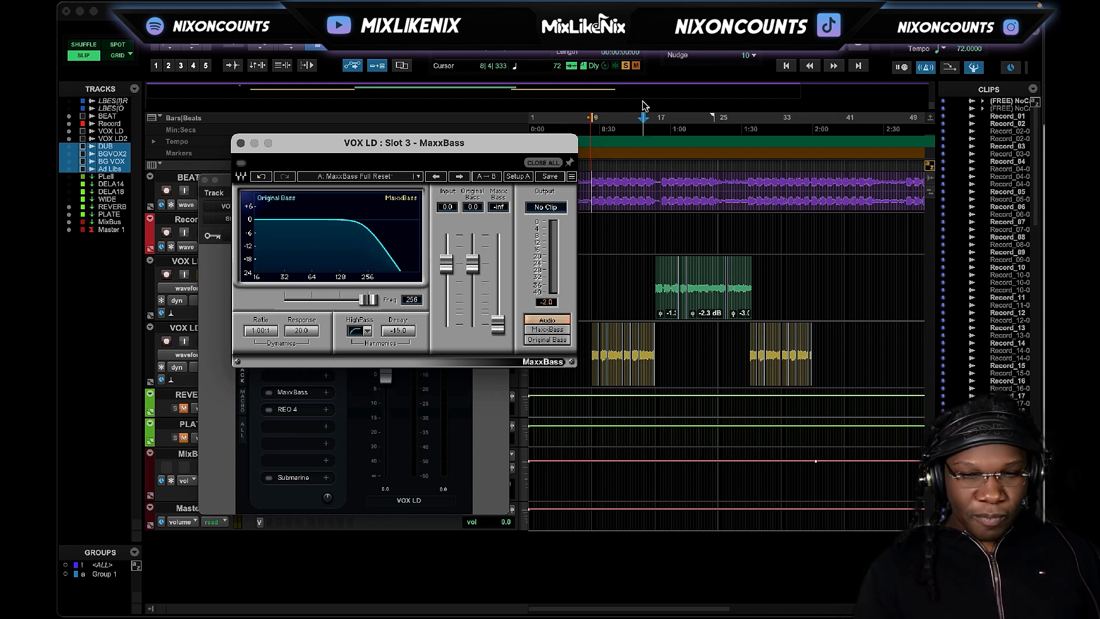
Play the soloed vocal from about bar 17 and raise the MaxxBass level fader to -0.1 dB
left_click(651, 126)
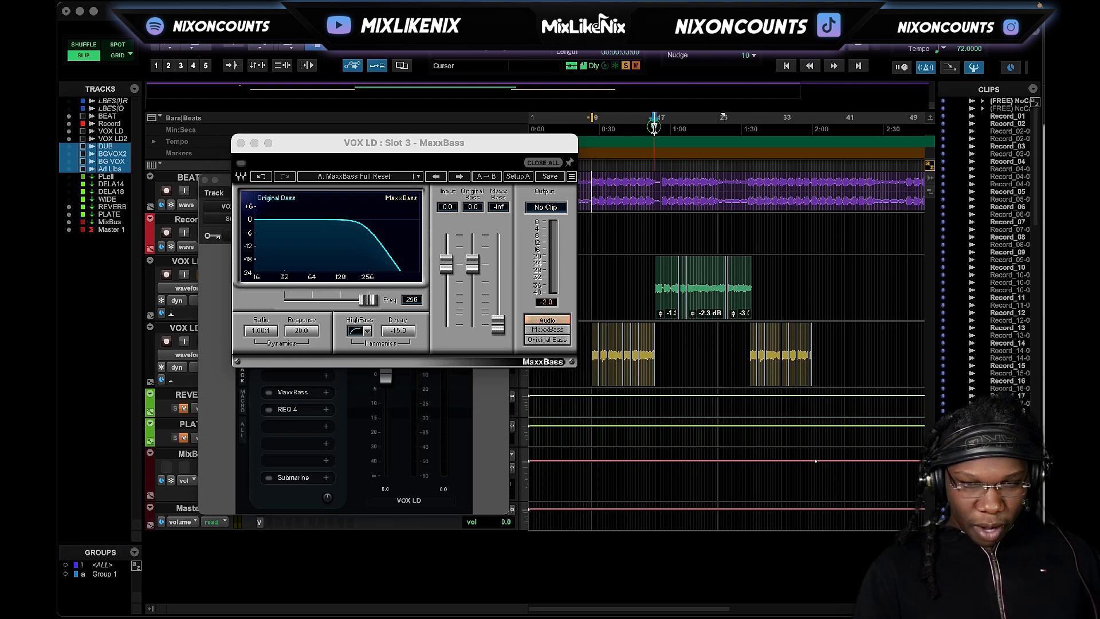
left_click_drag(487, 141, 526, 151)
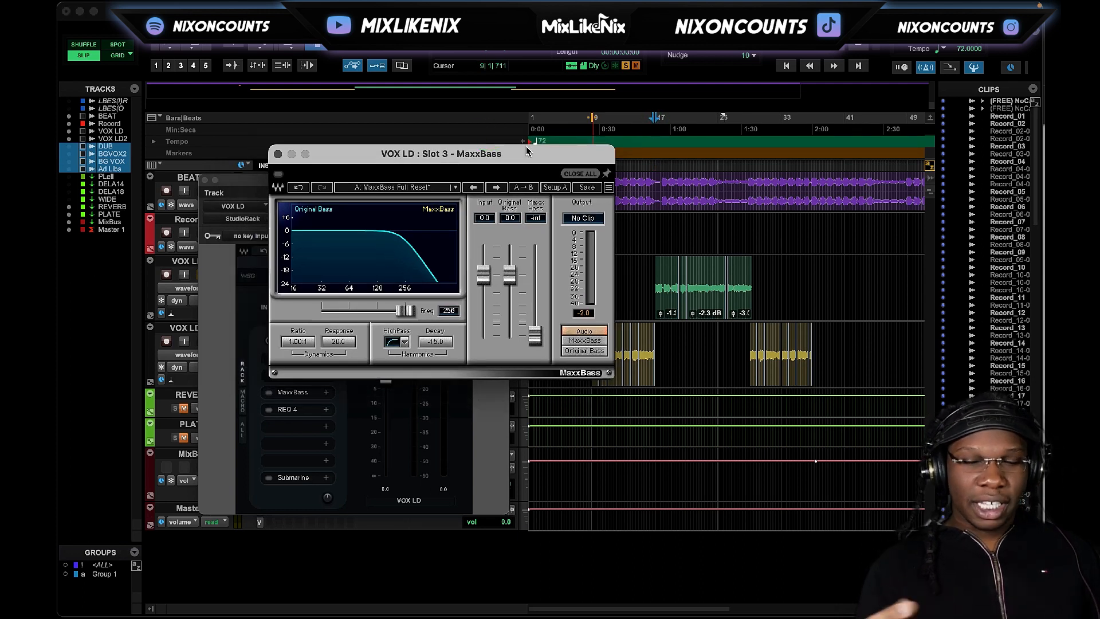
left_click(831, 51)
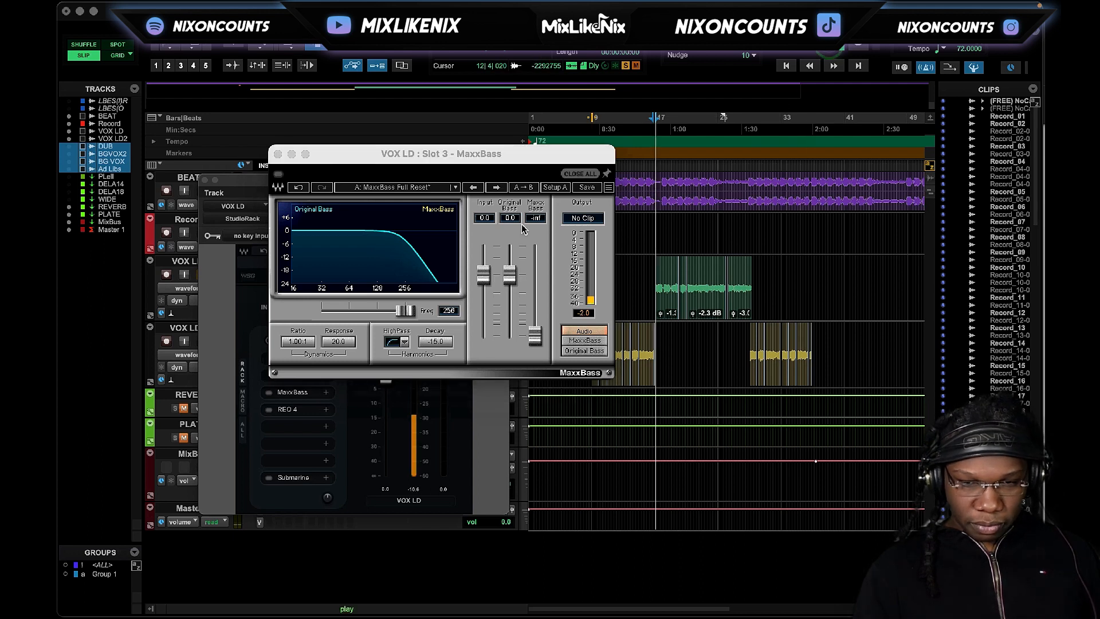
left_click_drag(533, 329, 534, 278)
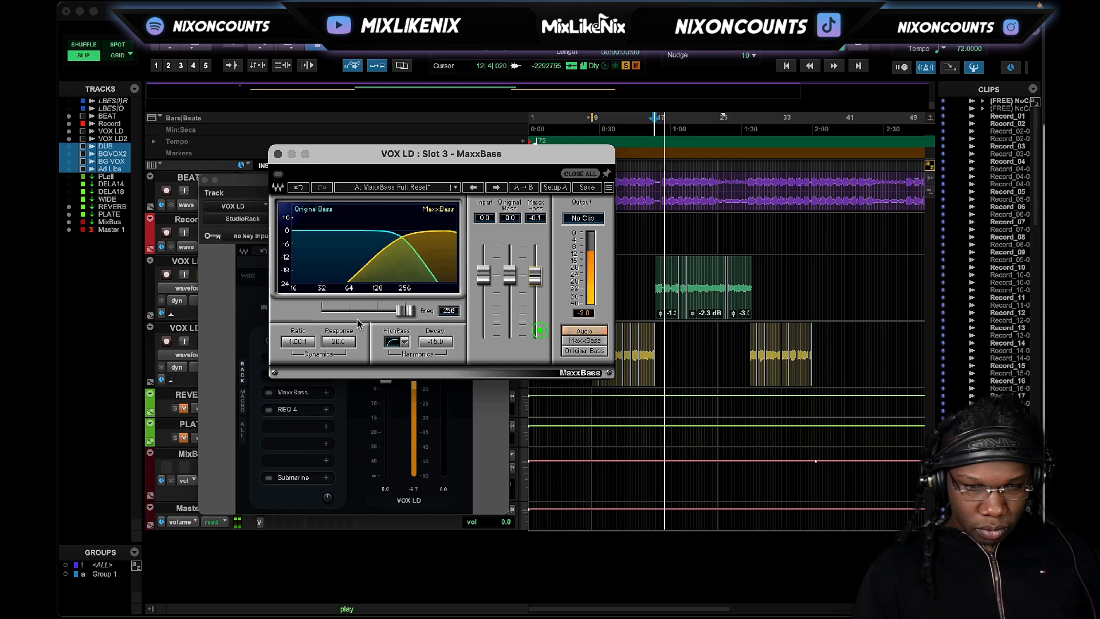
left_click_drag(421, 153, 663, 149)
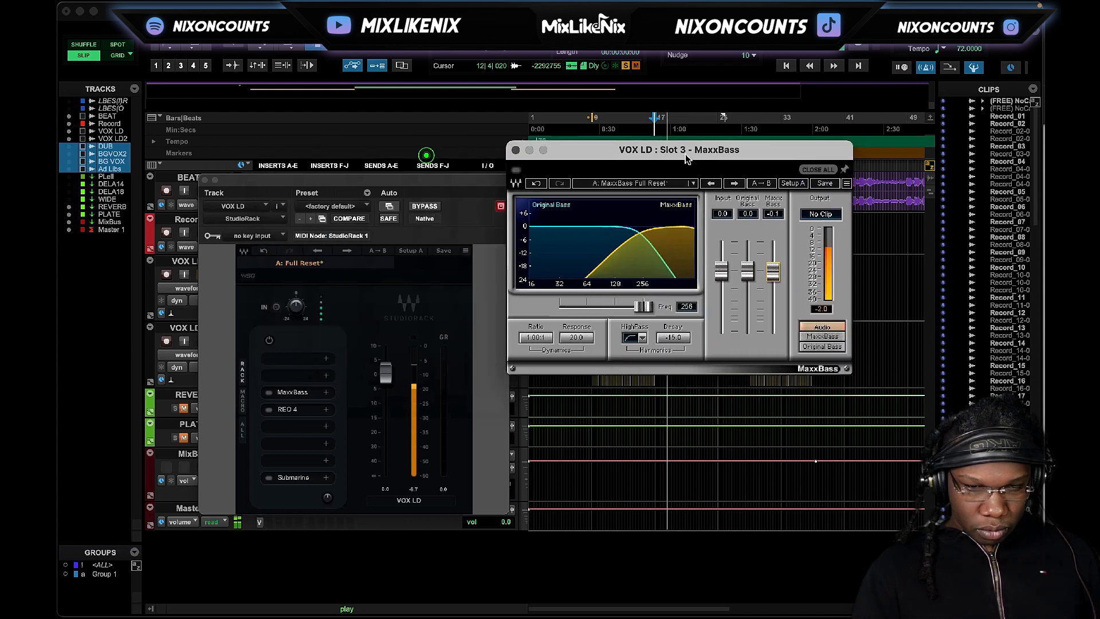
Switch on the StudioRack chain and, monitoring only the MaxxBass signal during playback, lower the frequency to 214 Hz
left_click(268, 338)
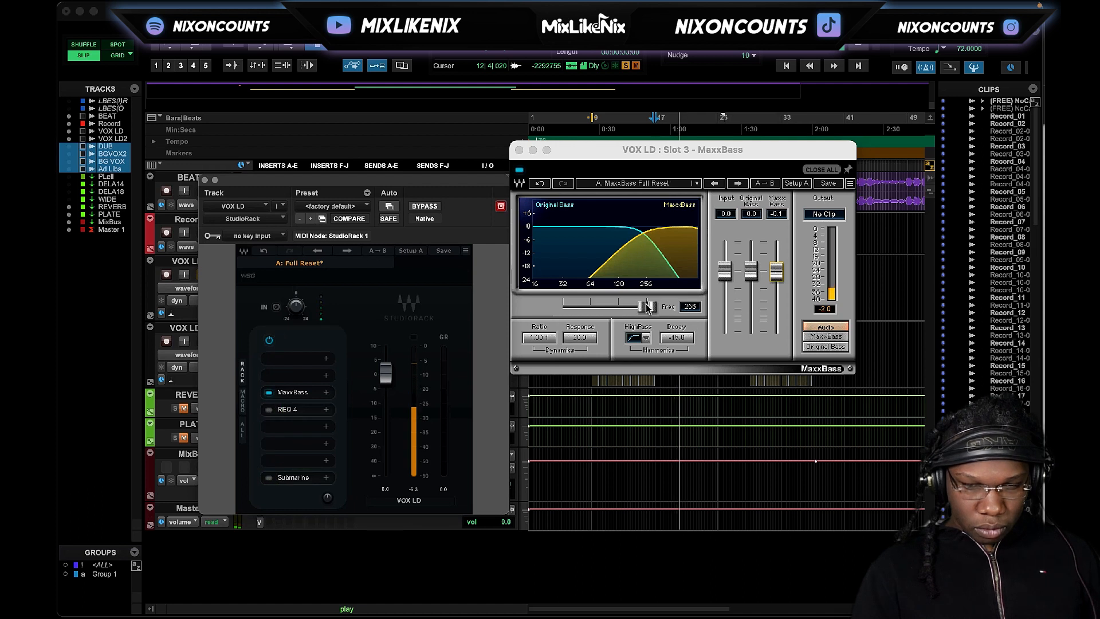
left_click(816, 337)
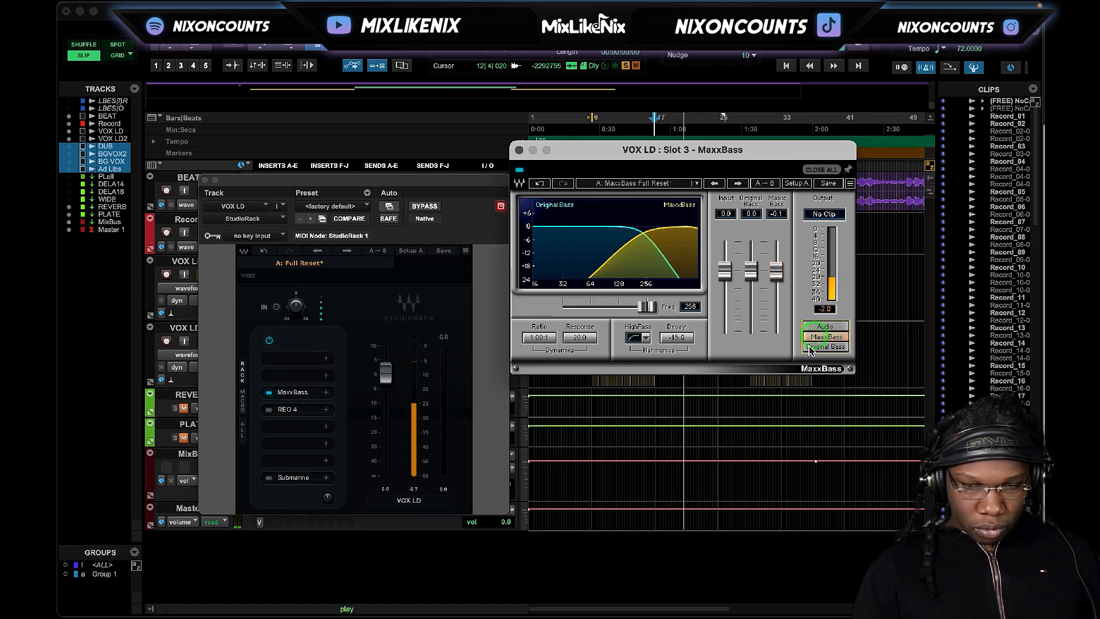
mouse_move(646, 307)
left_mouse_down()
mouse_move(581, 306)
mouse_move(642, 306)
left_mouse_up()
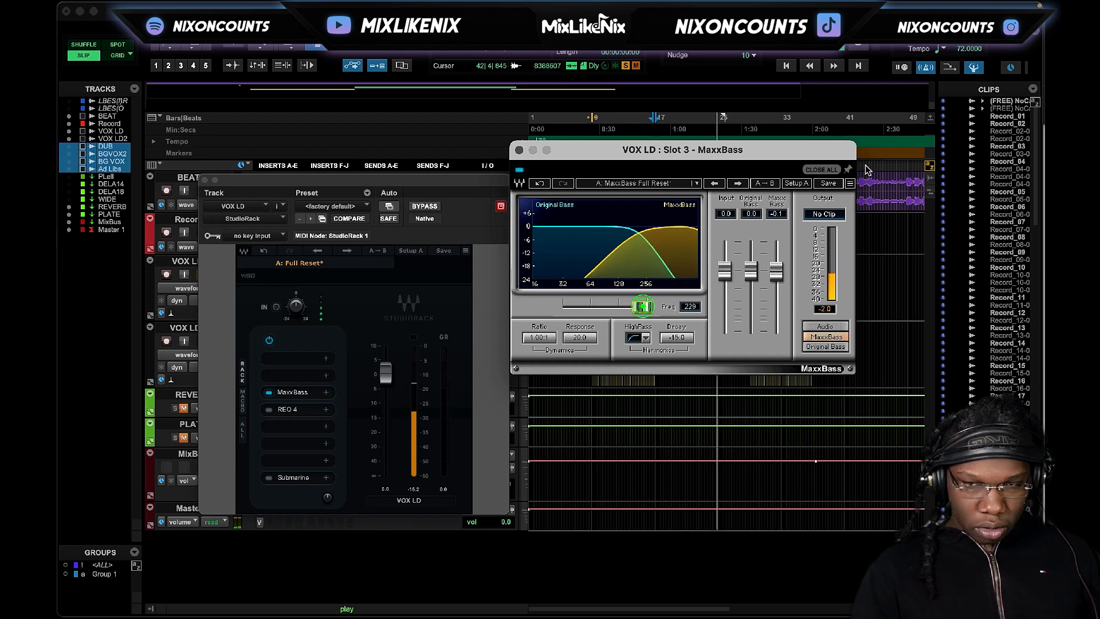
key("space")
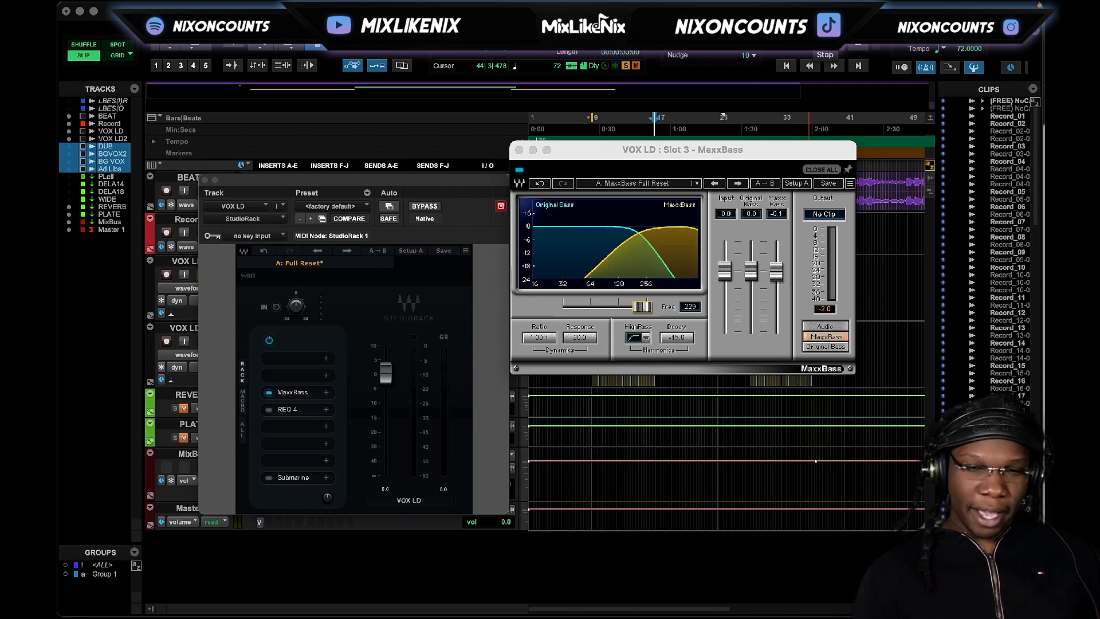
key("space")
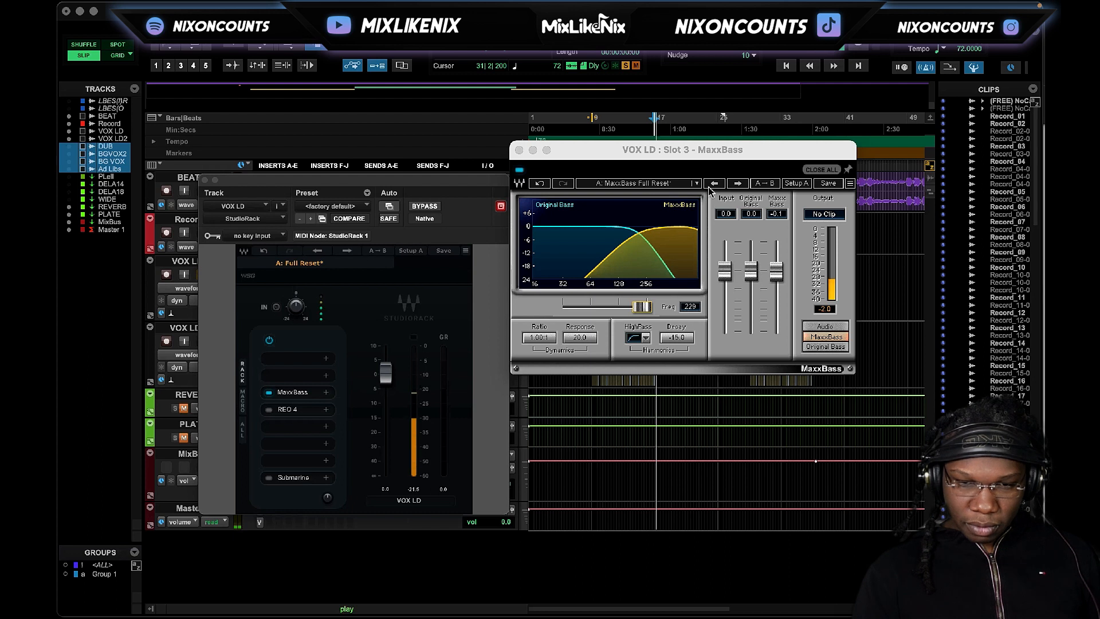
mouse_move(642, 307)
left_mouse_down()
mouse_move(564, 307)
mouse_move(639, 307)
left_mouse_up()
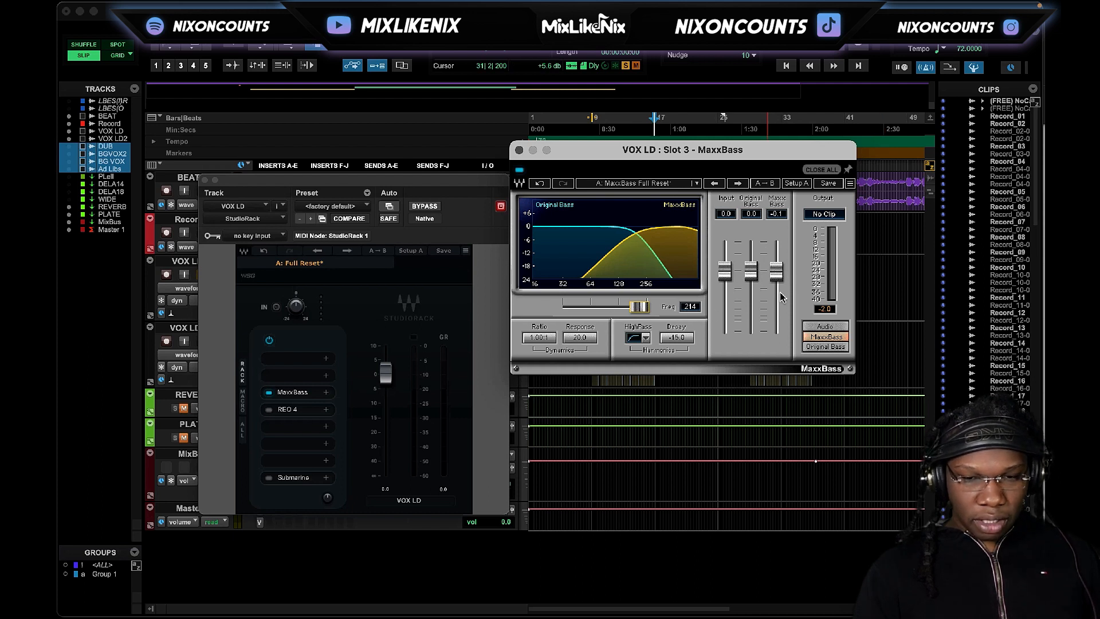
Return MaxxBass monitoring to Audio and, from a fully lowered fader, set the MaxxBass level to -6.4 dB during playback
left_click(835, 327)
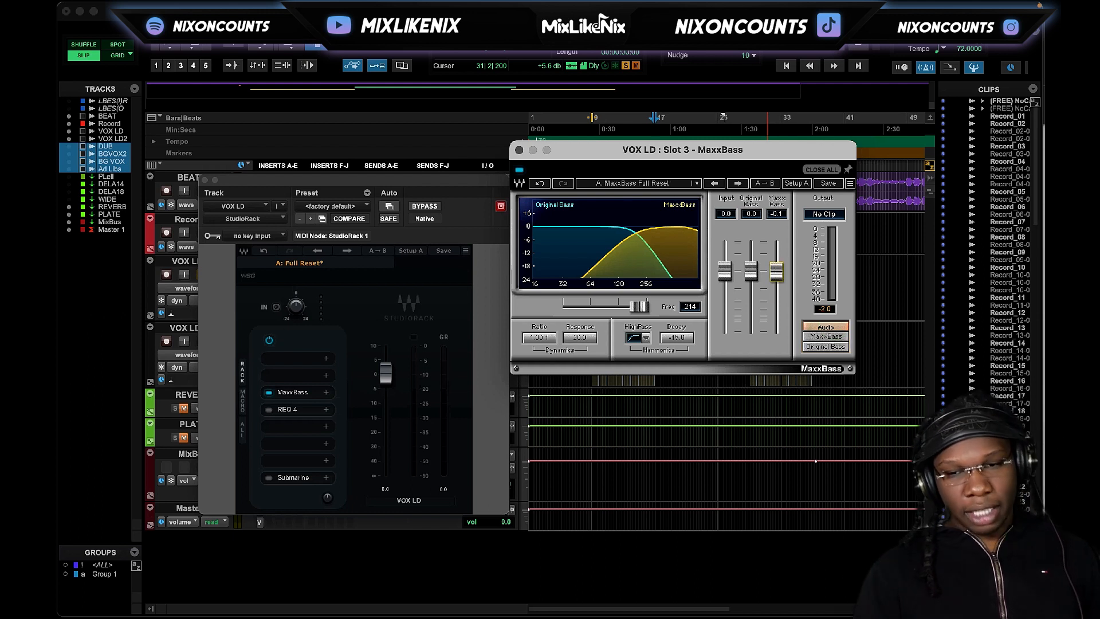
left_click_drag(776, 272, 777, 333)
left_click_drag(732, 149, 636, 230)
key("space")
left_click_drag(681, 411, 682, 368)
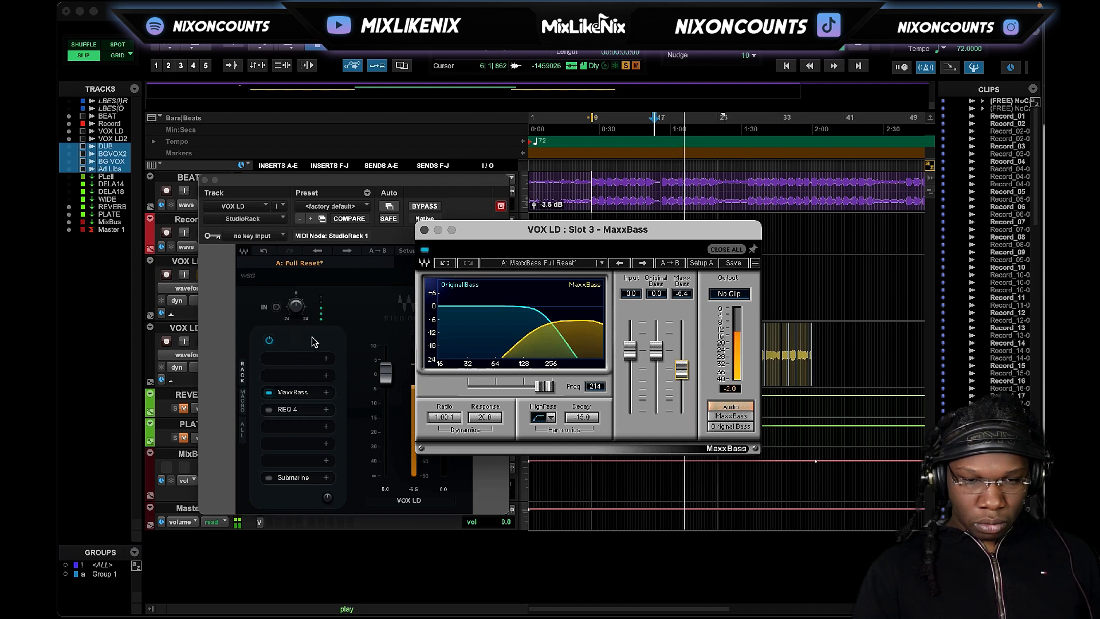
Compare the soloed vocal with MaxxBass bypassed and active while playing from about bar 21
left_click(424, 251)
left_click_drag(589, 227, 438, 300)
left_click(694, 127)
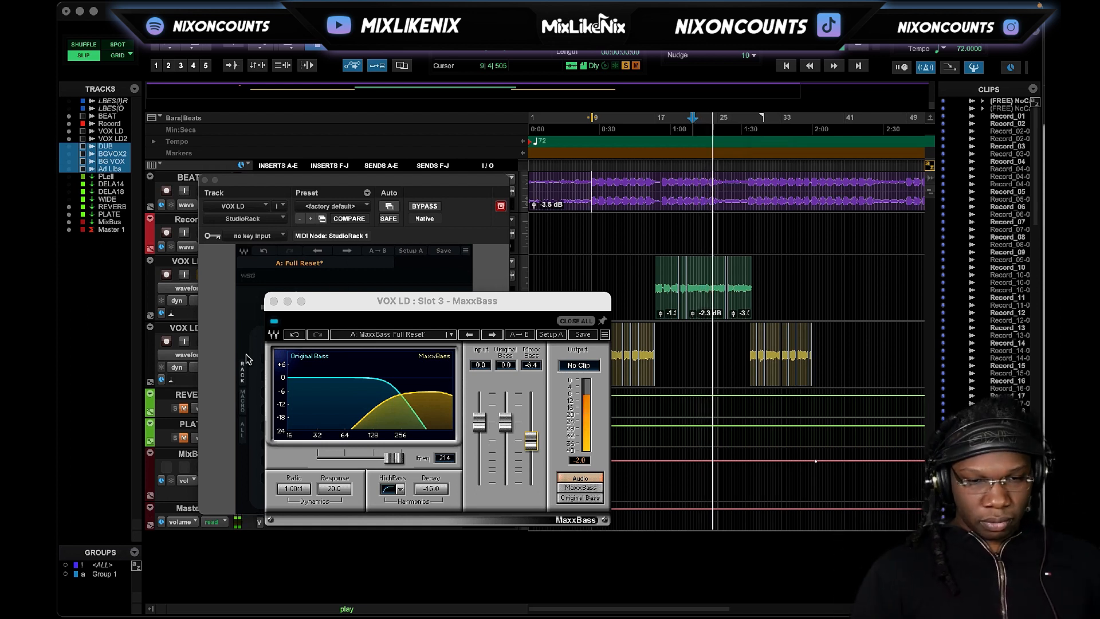
left_click(274, 322)
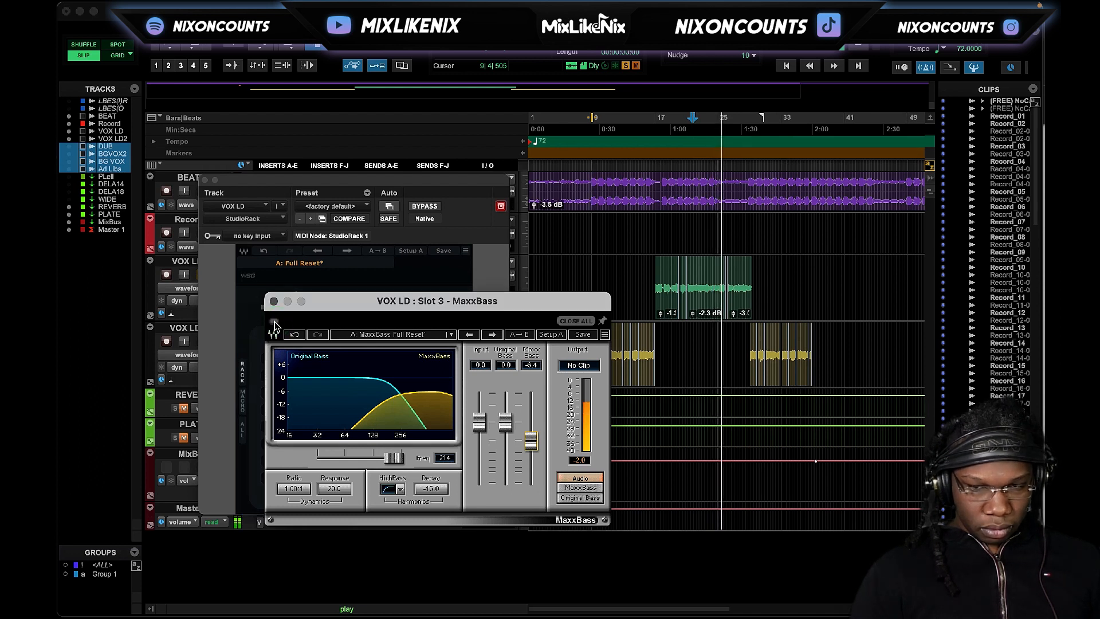
left_click(273, 323)
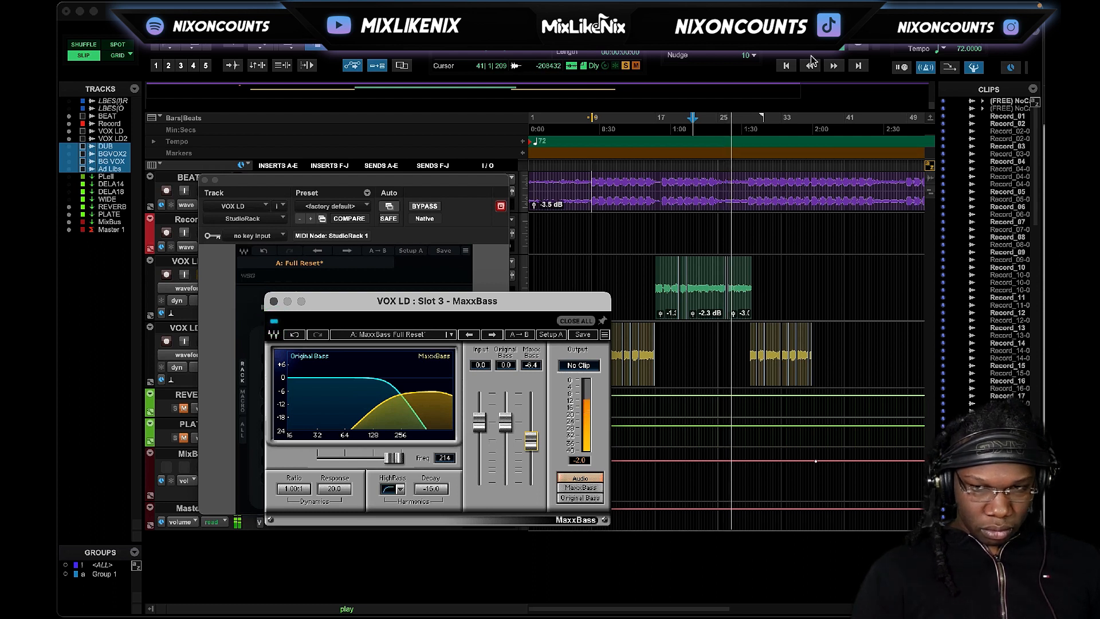
left_click(720, 261)
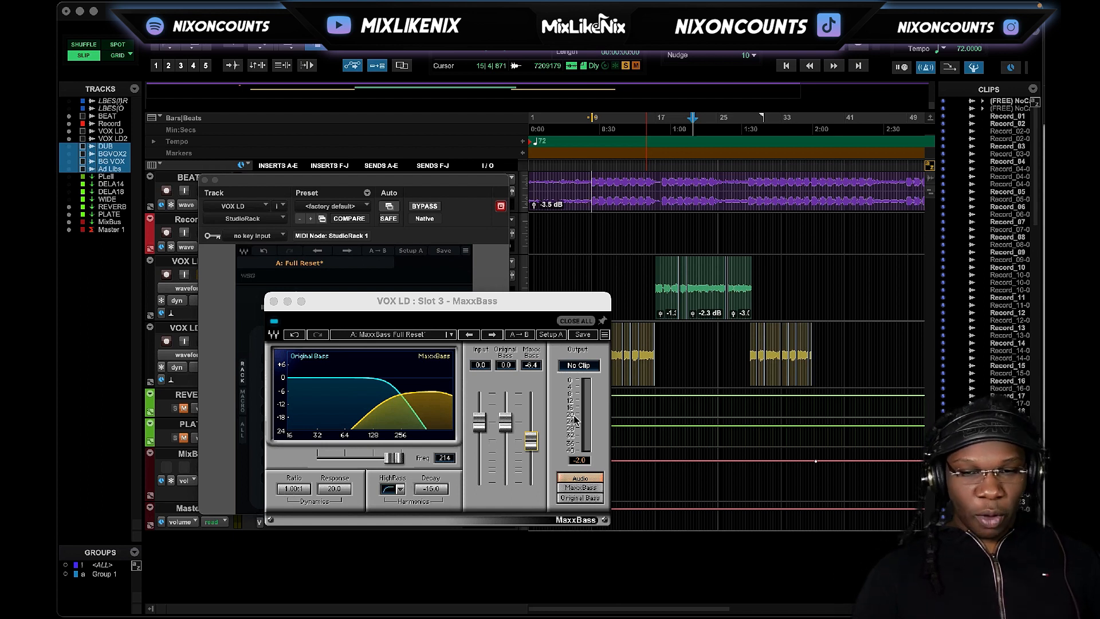
Set the playback start to about bar 17 and unsolo the VOX LD track
left_click(293, 489)
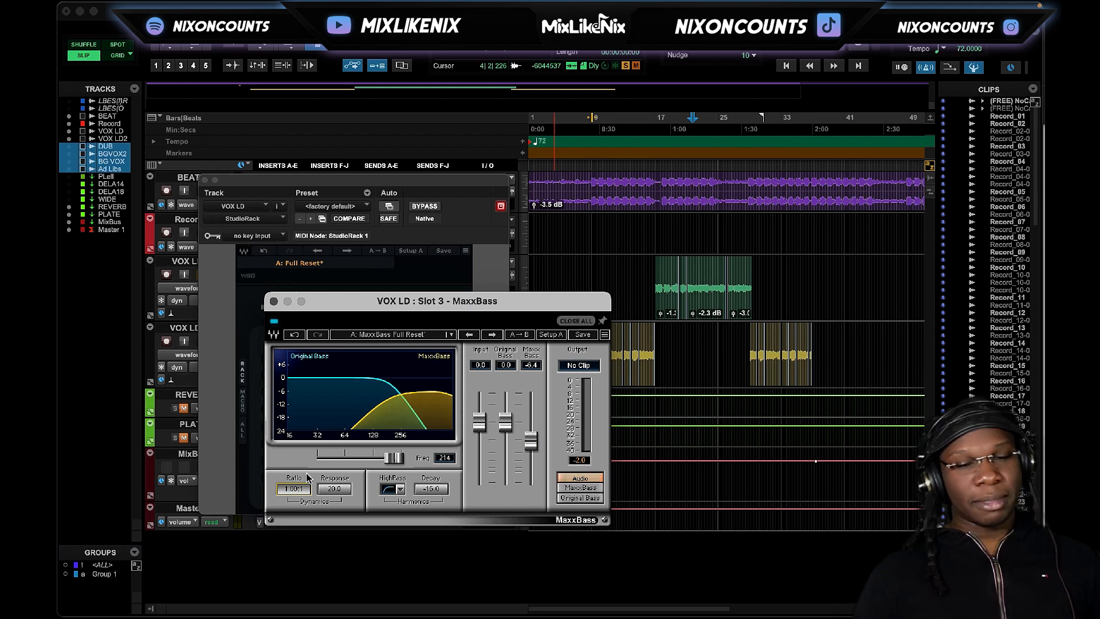
left_click(657, 119)
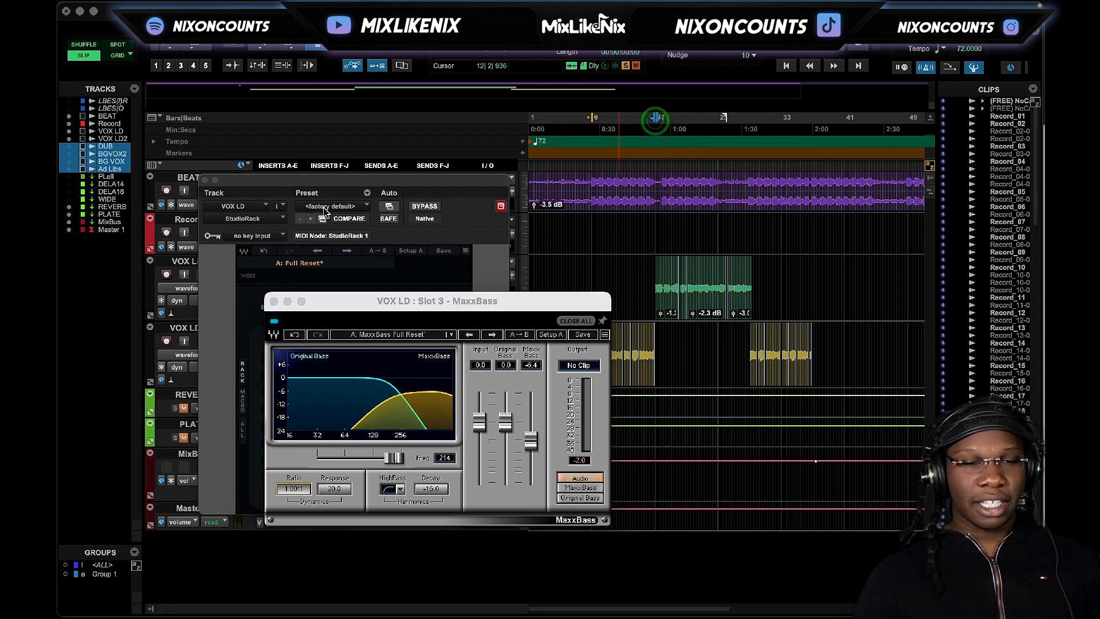
left_click_drag(293, 180, 453, 183)
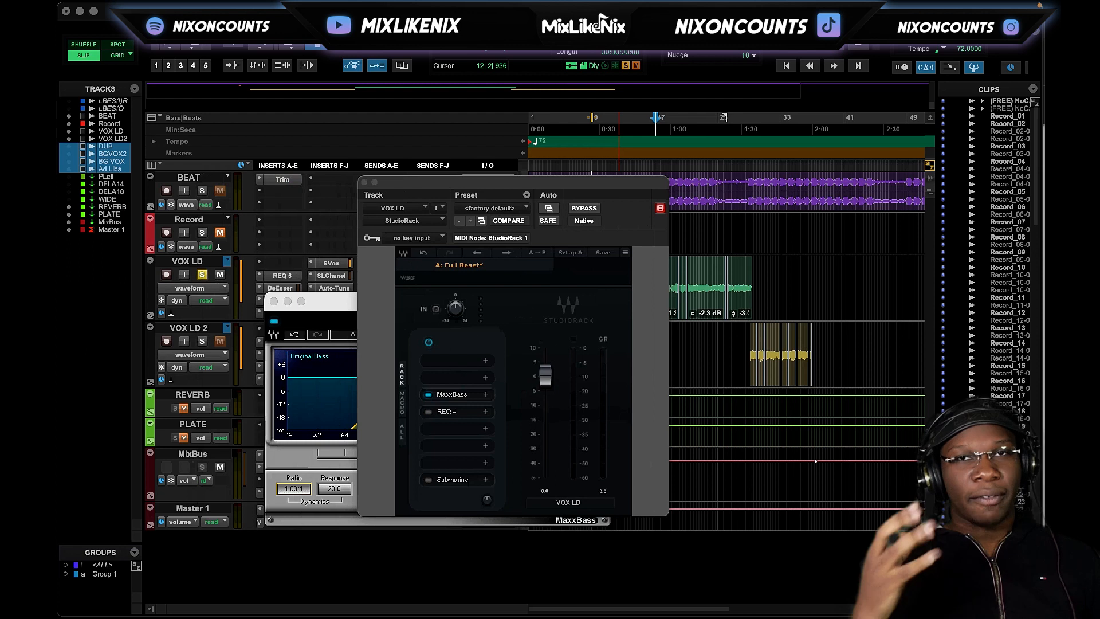
left_click(202, 274)
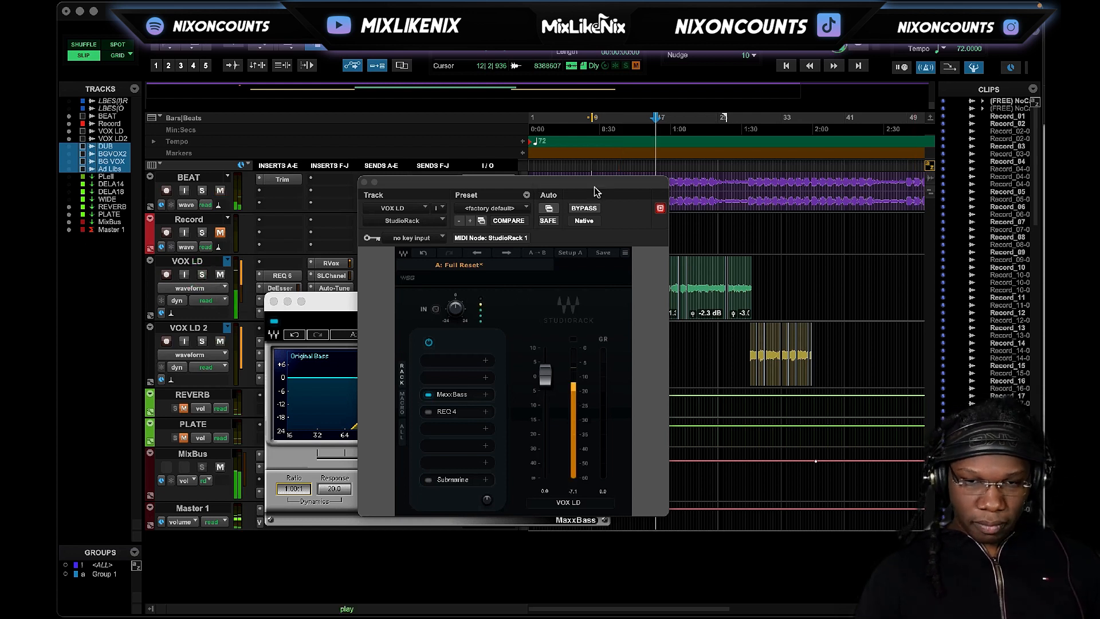
Set the MaxxBass ratio to about 2.82:1 and compare the full mix with the plugin bypassed and active
left_click_drag(596, 182, 921, 141)
mouse_move(294, 488)
left_mouse_down()
mouse_move(293, 457)
mouse_move(293, 469)
left_mouse_up()
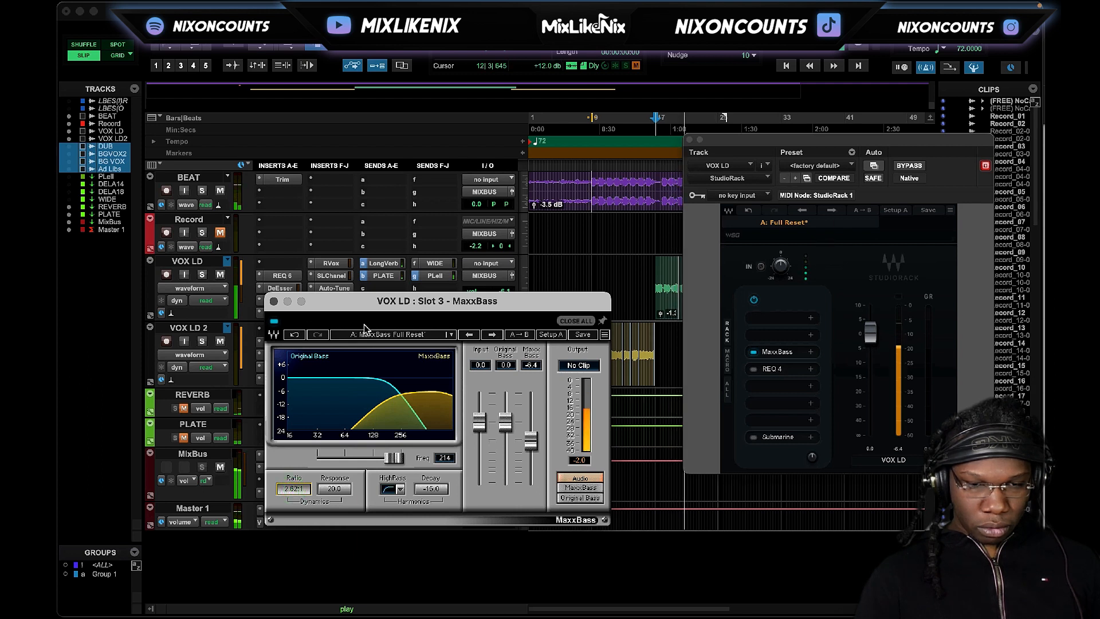
left_click(274, 322)
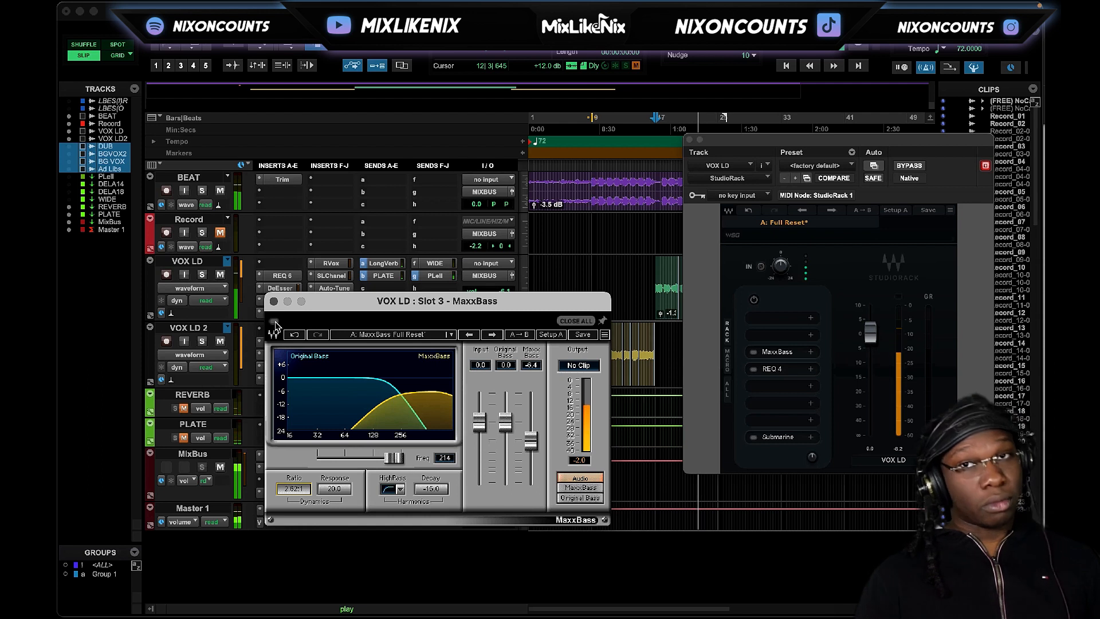
left_click(274, 322)
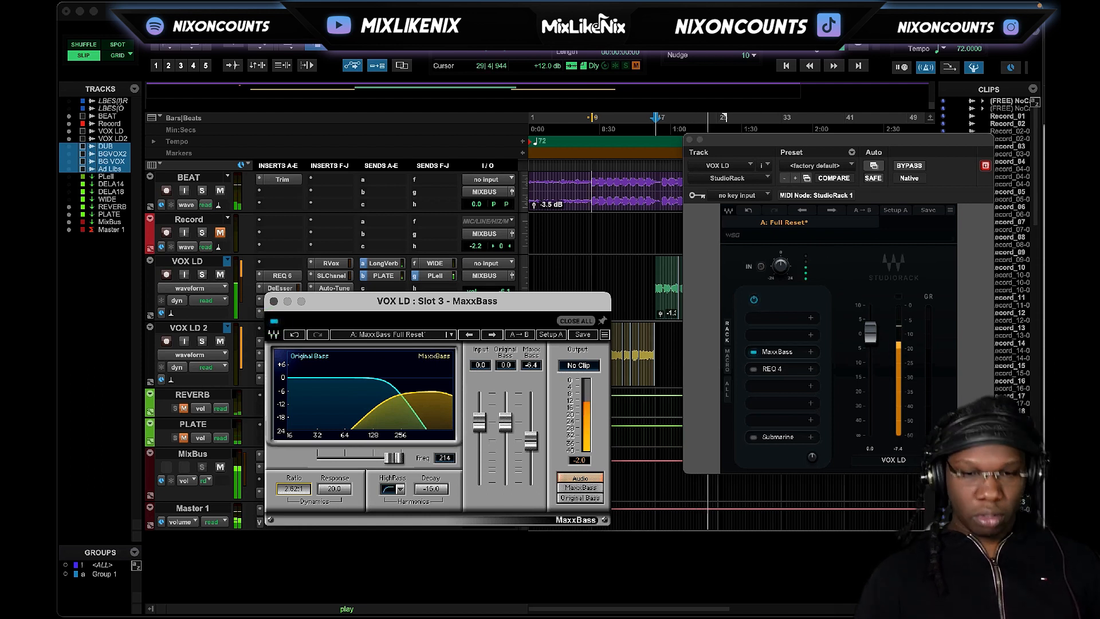
Try MaxxBass response values of 30.0 and 10.0, and unmute the REVERB and PLATE tracks during playback
left_click(822, 66)
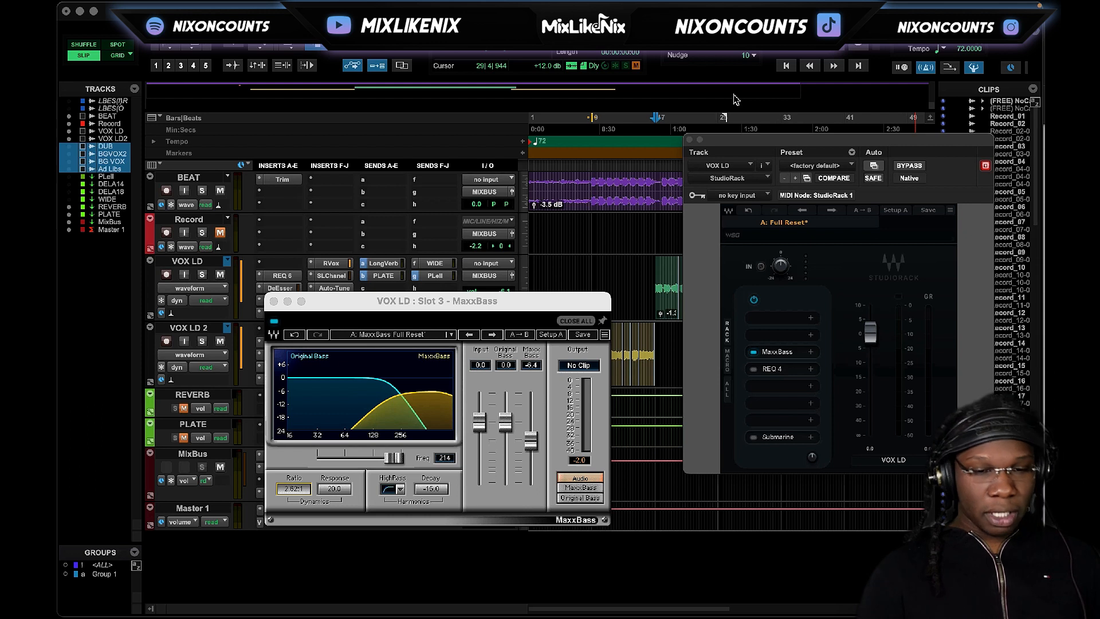
left_click(335, 489)
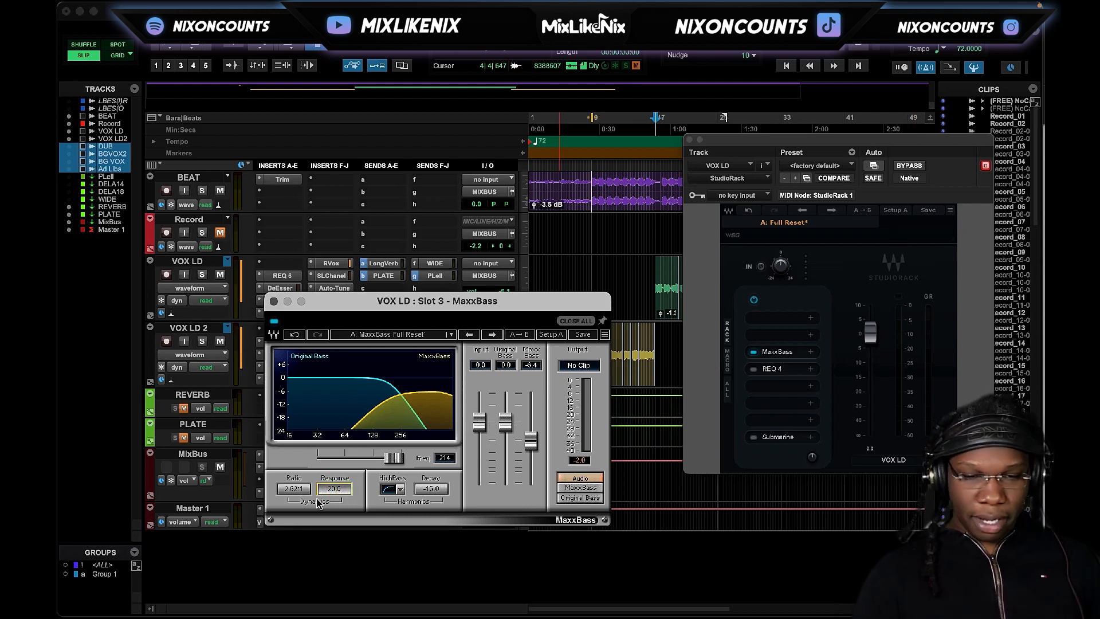
left_click_drag(330, 489, 334, 489)
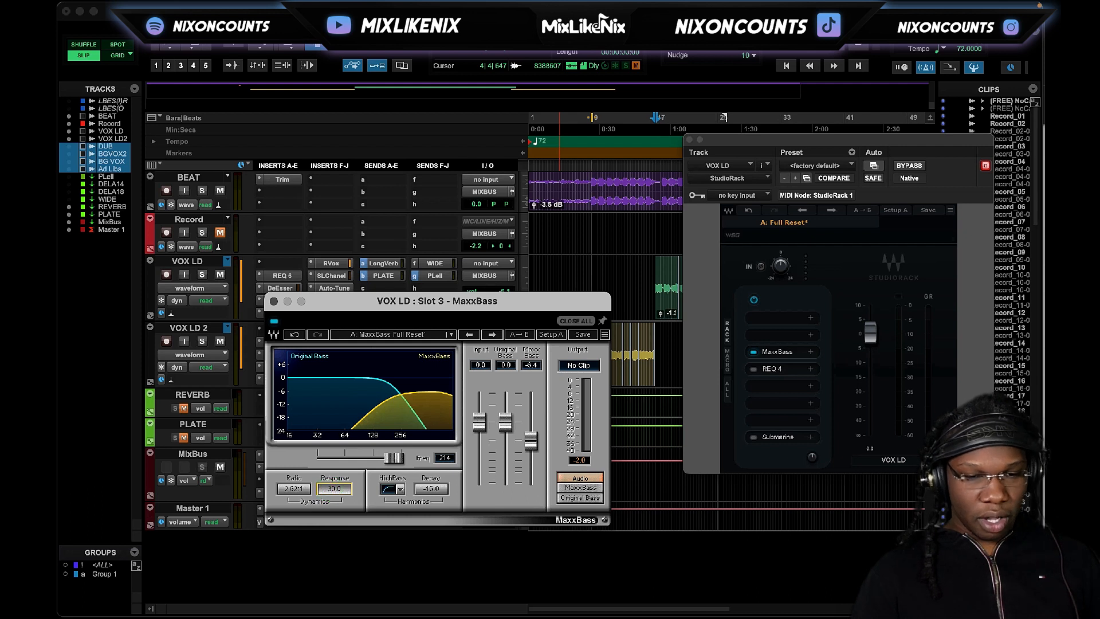
key("space")
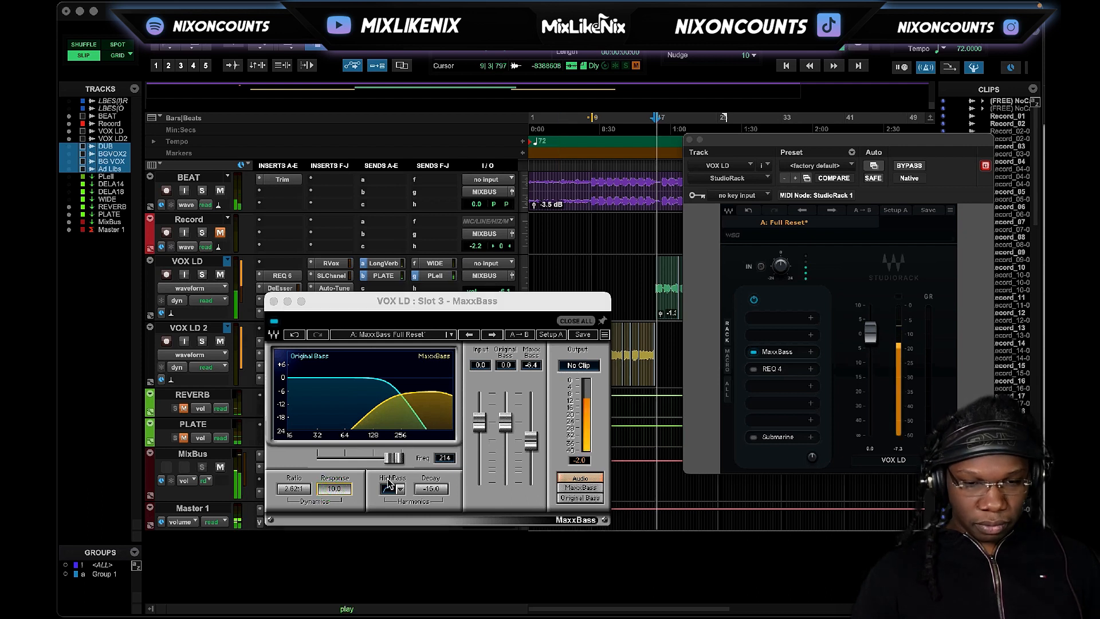
left_click(183, 408)
left_click(184, 438)
Set the MaxxBass response to 17.9 and compare the full mix with the plugin bypassed and active
mouse_move(334, 489)
left_mouse_down()
mouse_move(334, 458)
mouse_move(334, 476)
left_mouse_up()
left_click(274, 322)
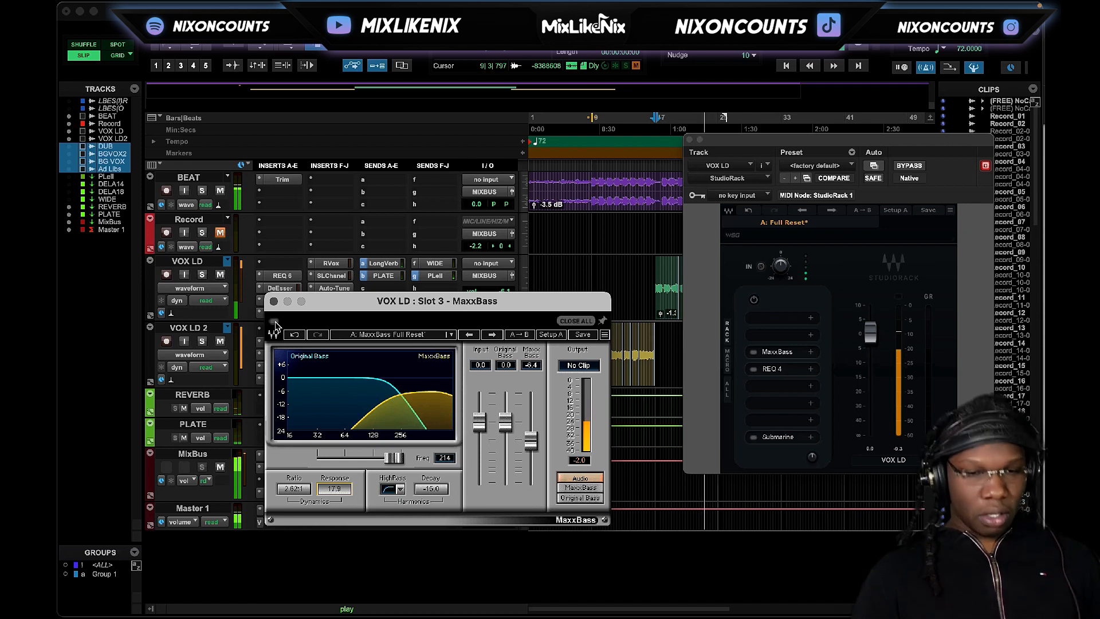
left_click(275, 322)
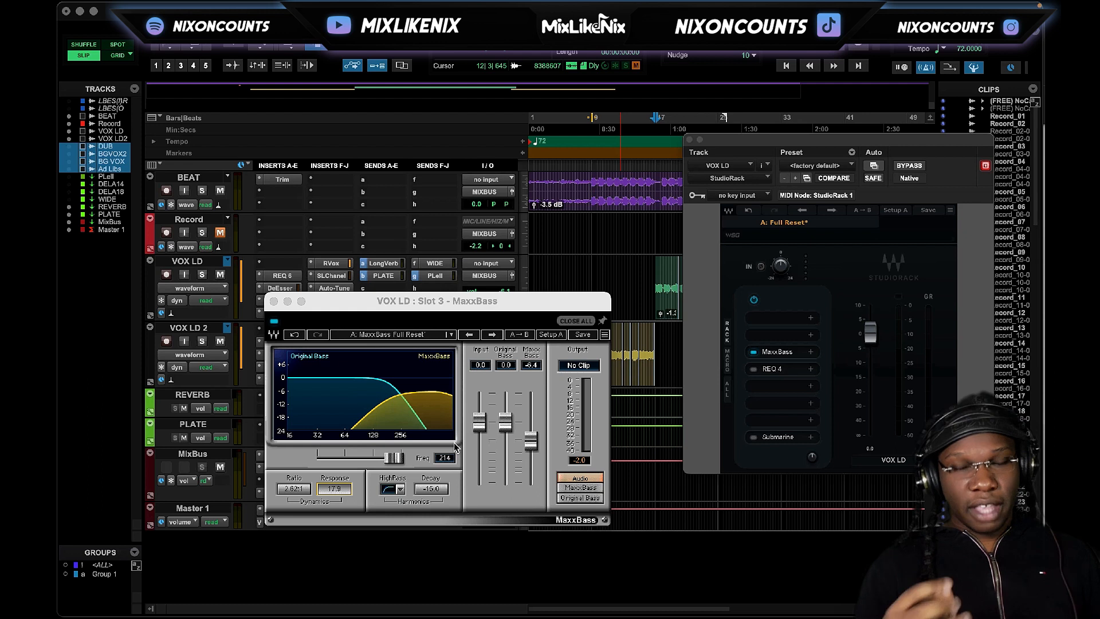
Compare the MaxxBass high-pass slopes of 6, 12 and 24 dB/octave during playback, finishing on 12 dB/octave
left_click(399, 490)
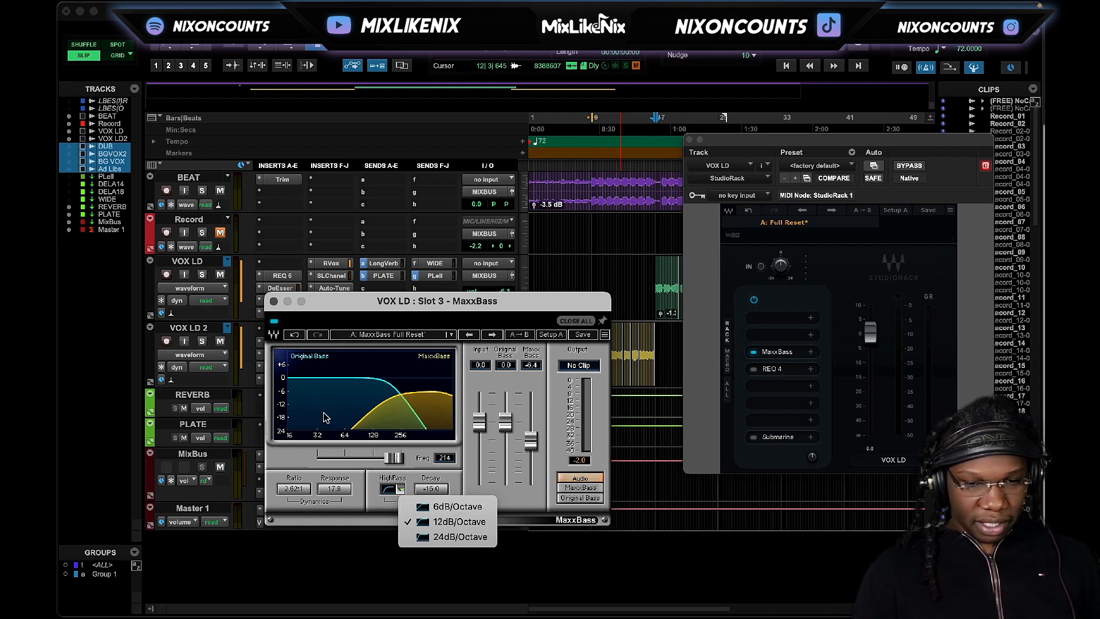
left_click(408, 518)
key("space")
left_click(400, 488)
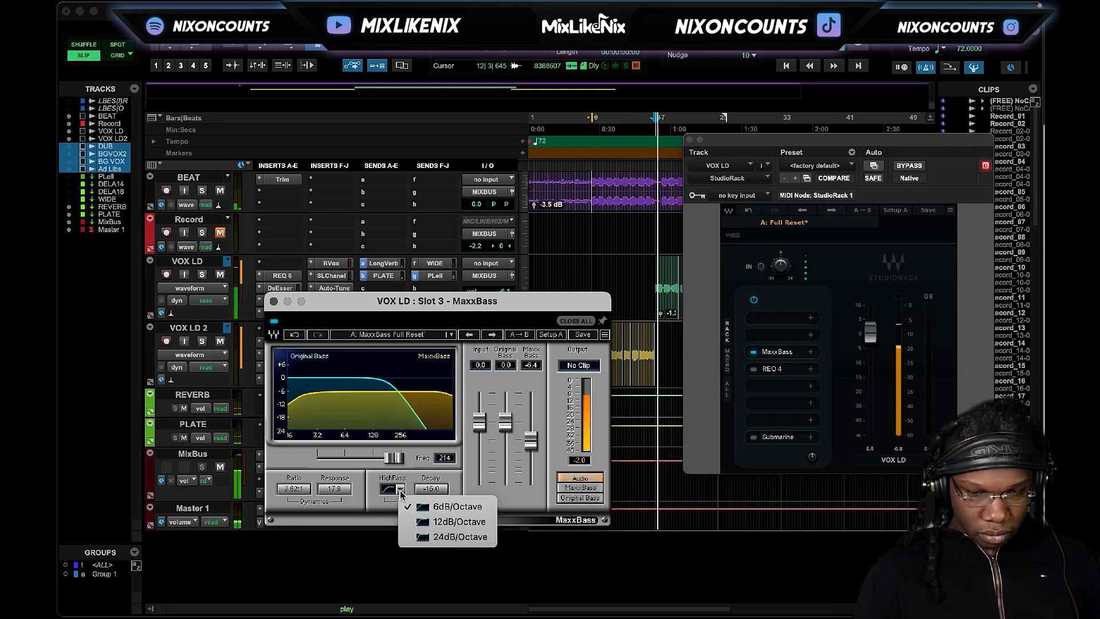
left_click(415, 519)
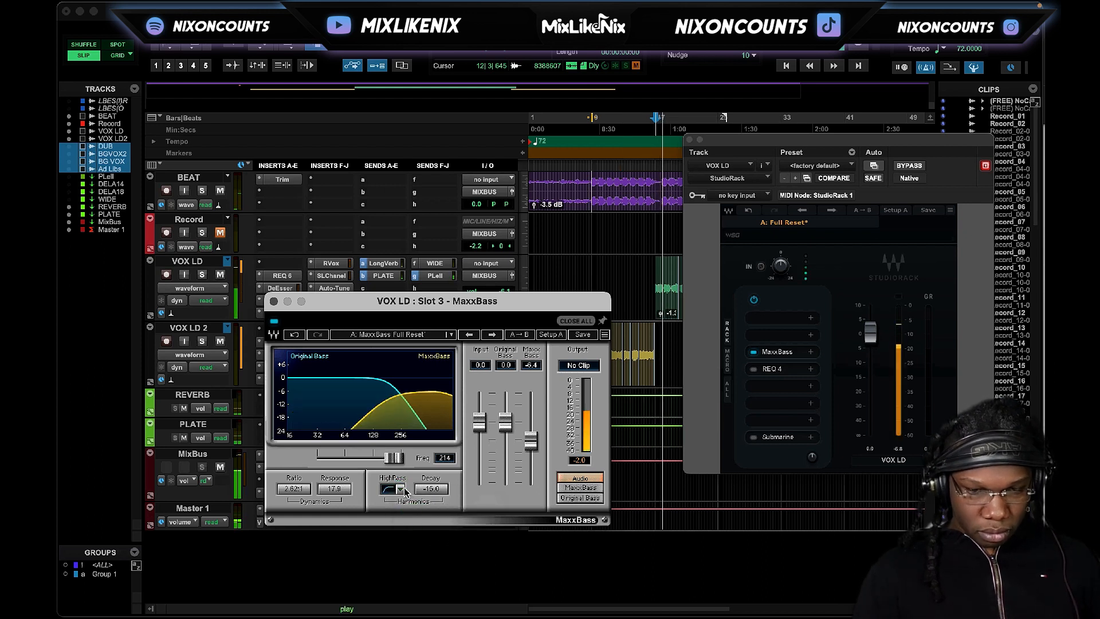
left_click(400, 489)
left_click(419, 532)
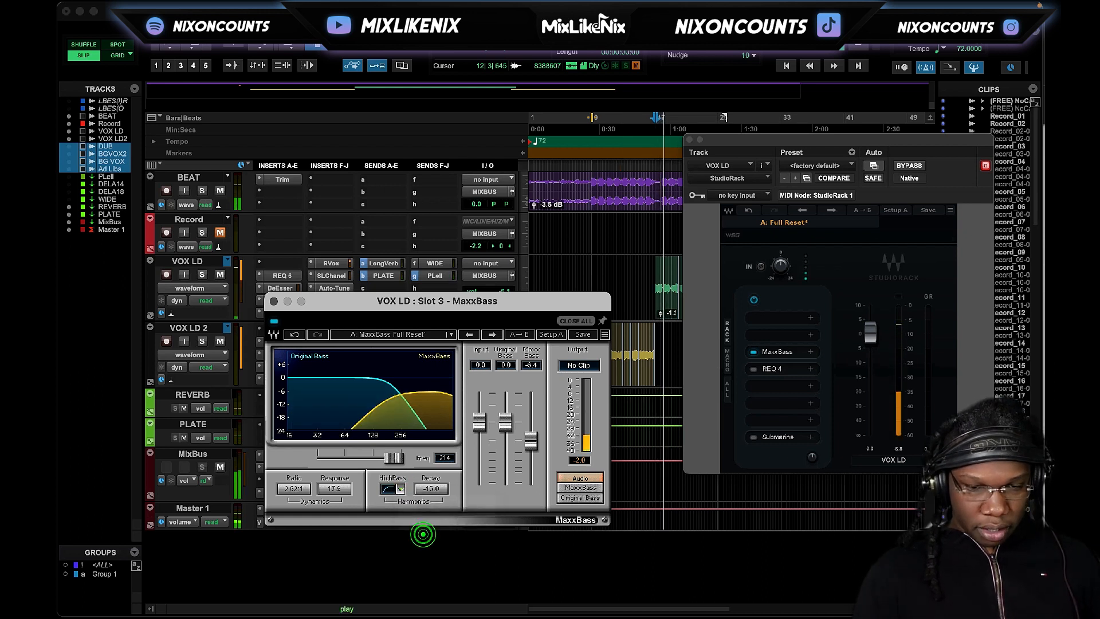
left_click(401, 489)
left_click(430, 523)
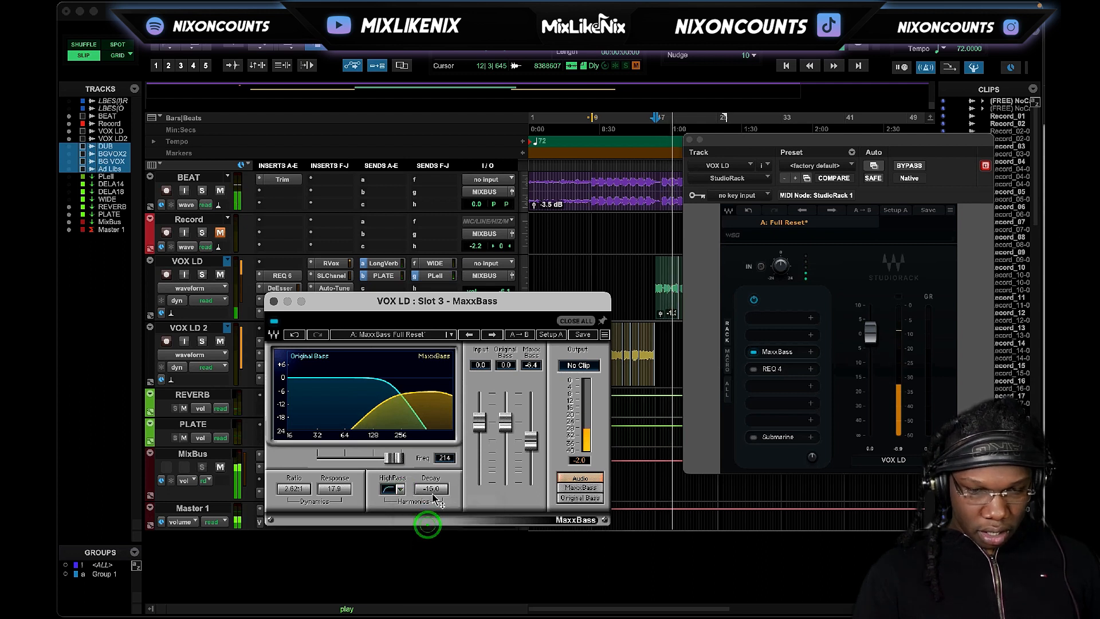
Set the MaxxBass decay to -20.2 and compare the full mix with the plugin bypassed and active
left_click_drag(432, 488, 432, 494)
left_click_drag(546, 407, 558, 279)
mouse_move(548, 354)
left_mouse_down()
mouse_move(537, 446)
mouse_move(539, 370)
left_mouse_up()
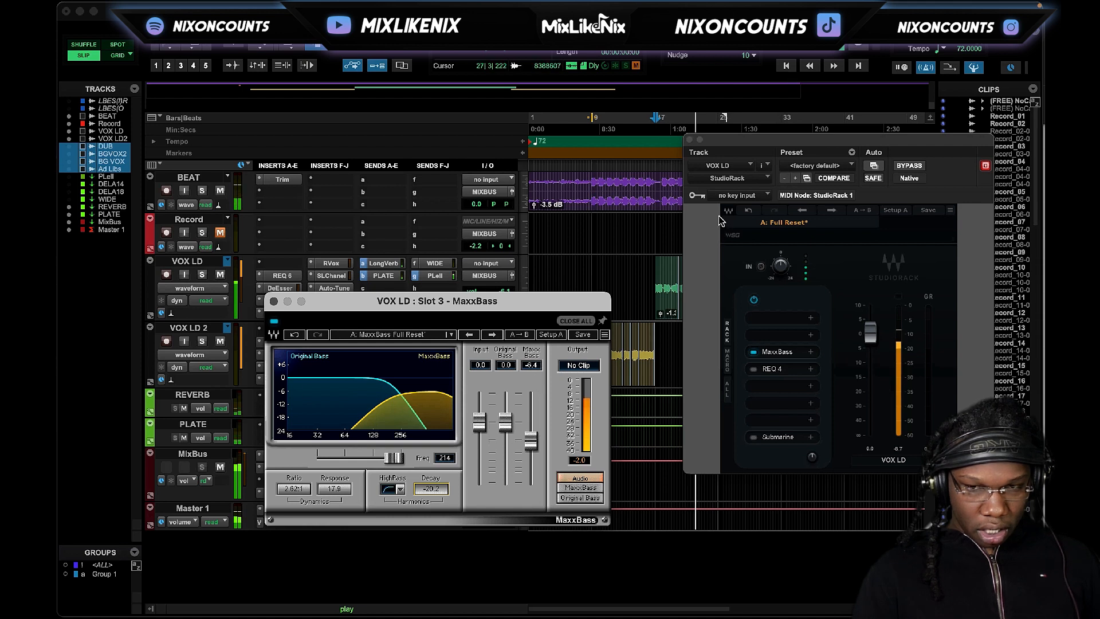
left_click(274, 322)
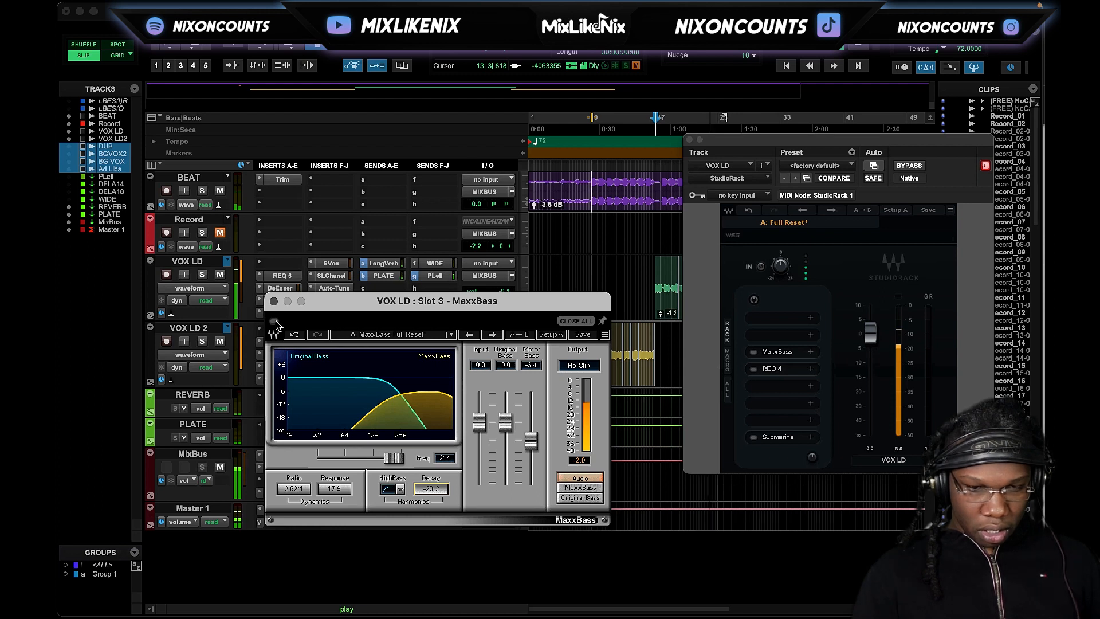
left_click(275, 322)
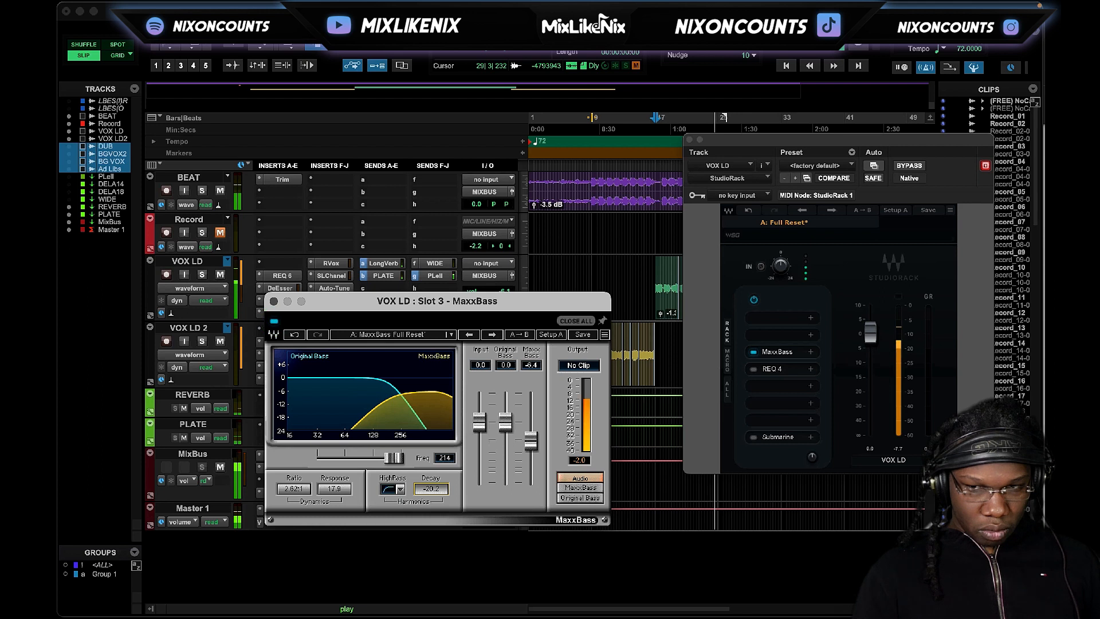
Stop playback and lower the MaxxBass level to -6.8 dB
left_click(758, 344)
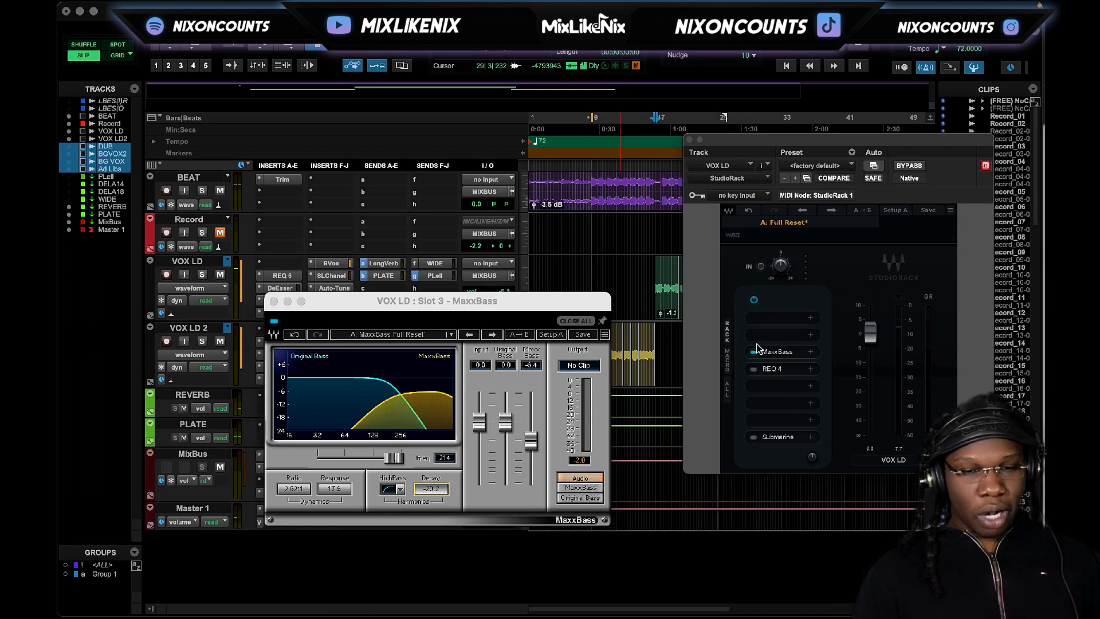
left_click_drag(531, 441, 531, 442)
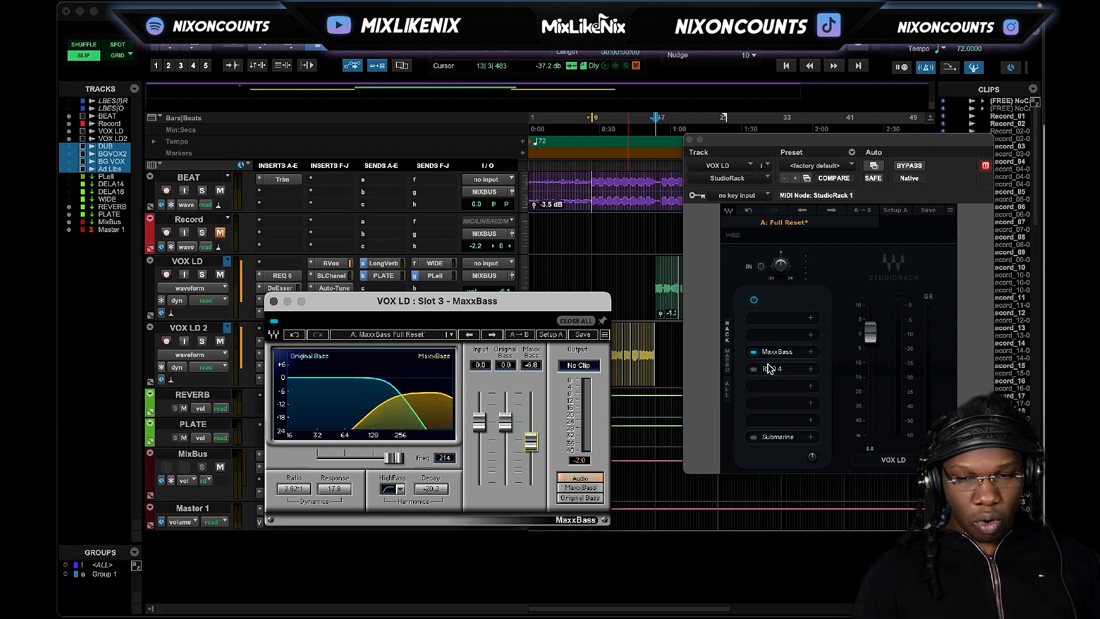
Enable REQ 4 in the rack and sweep its band 1 low cut down to 21 Hz and back up to 193 Hz
left_click(753, 369)
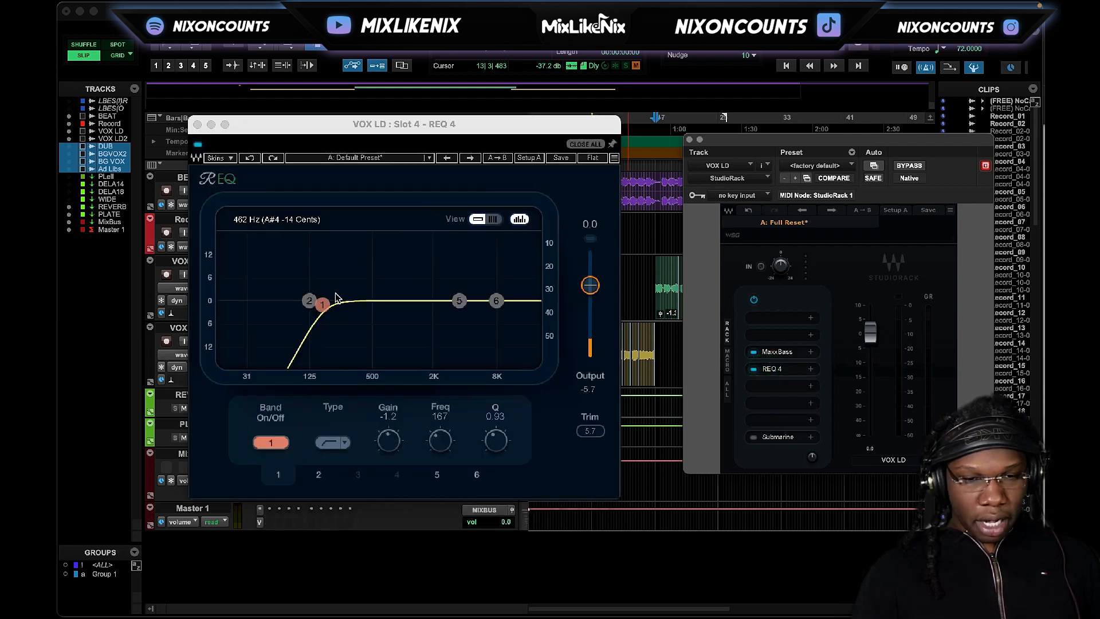
left_click_drag(322, 305, 230, 305)
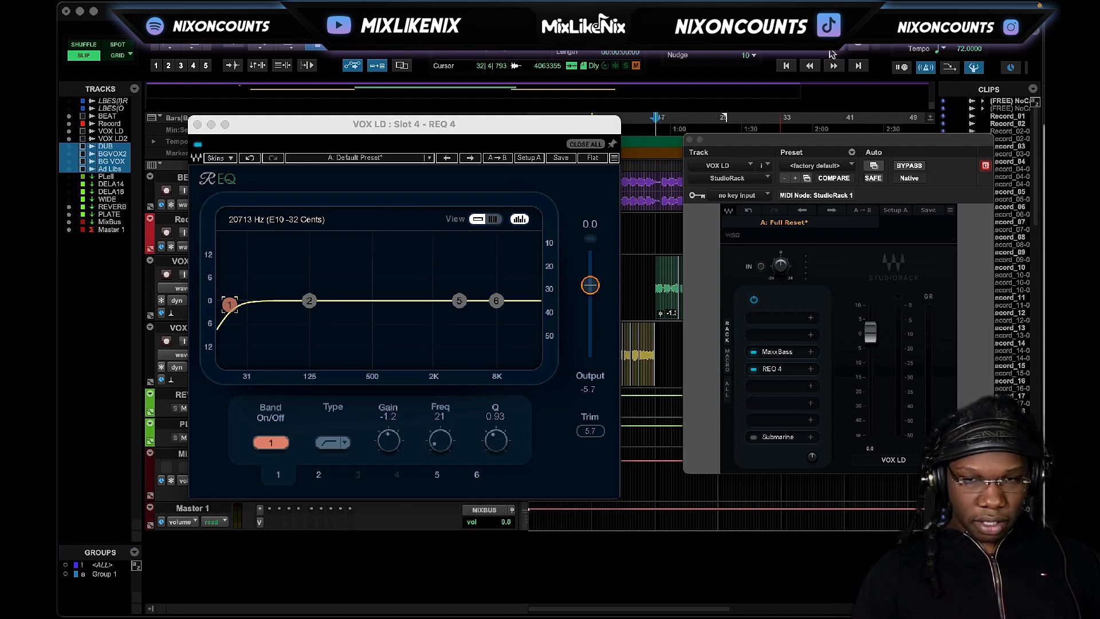
key("space")
left_click_drag(230, 305, 330, 305)
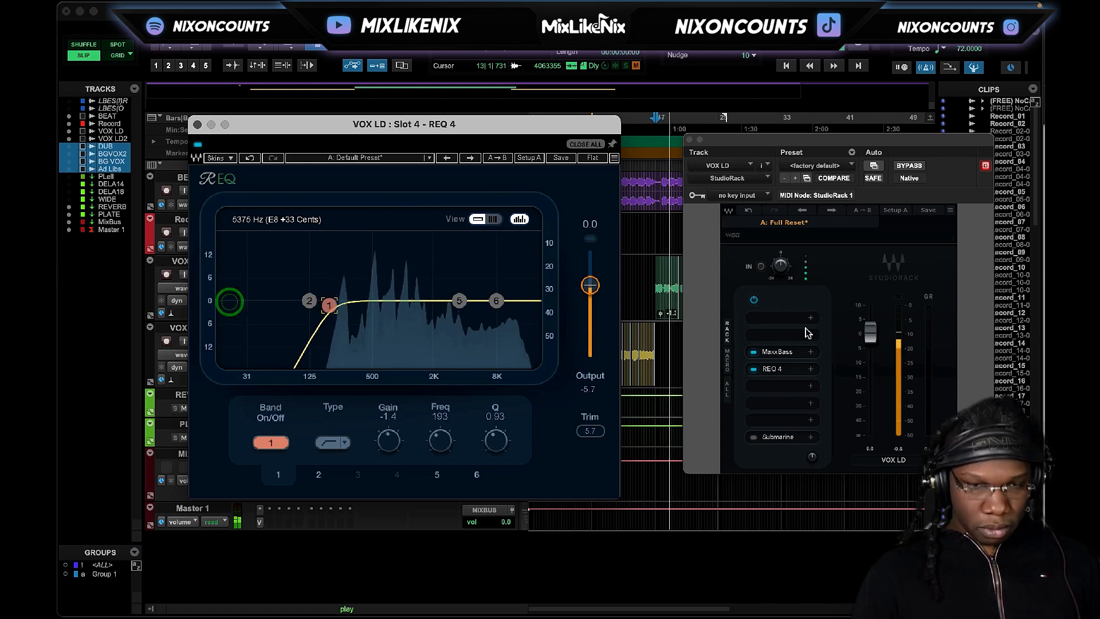
Rearrange the StudioRack and REQ 4 windows and compare the mix with the rack's processing bypassed and active
left_click(754, 369)
left_click(754, 370)
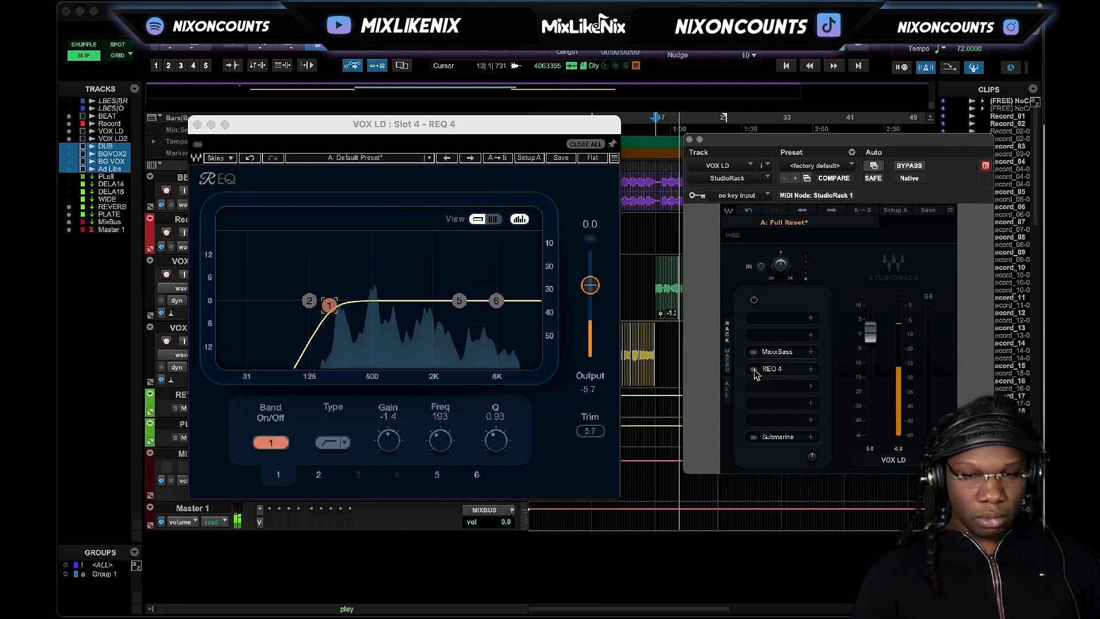
left_click_drag(817, 147, 137, 173)
left_click_drag(408, 123, 437, 131)
left_click(177, 163)
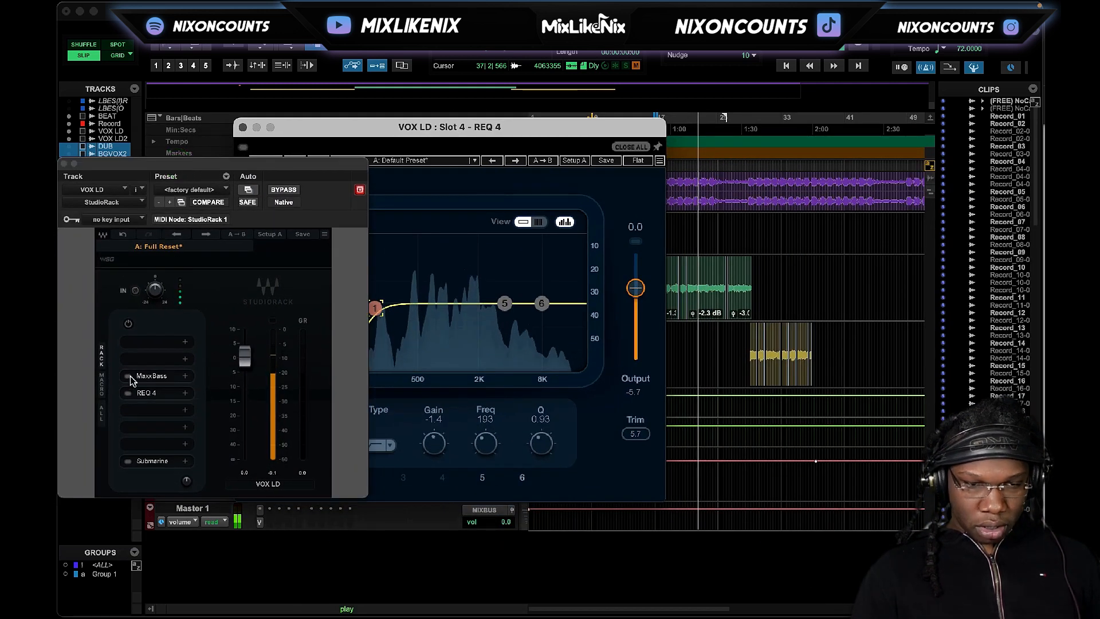
left_click(128, 376)
left_click(129, 393)
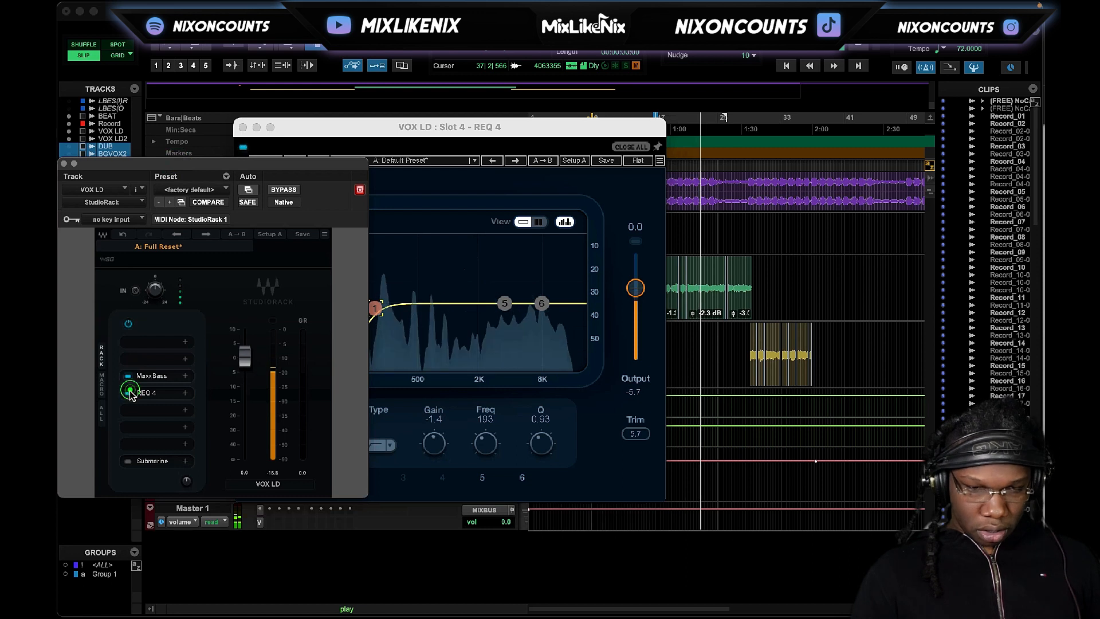
Set REQ 4's band 1 low cut to 222 Hz with -2.3 gain and remove Submarine from the StudioRack chain
left_click(442, 132)
left_click_drag(375, 308, 381, 311)
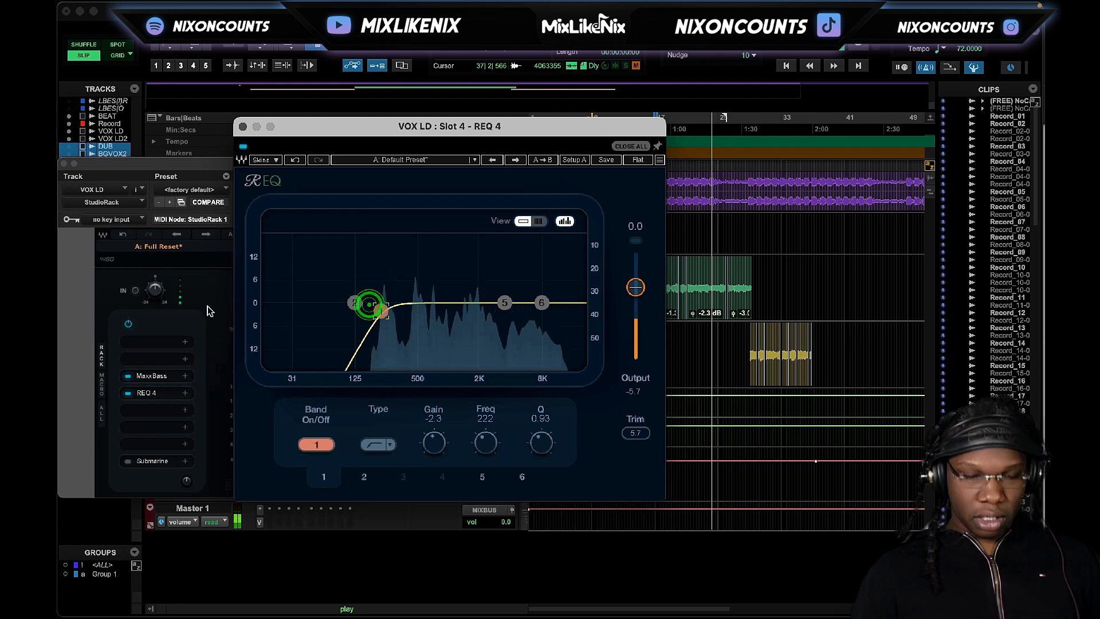
right_click(162, 459)
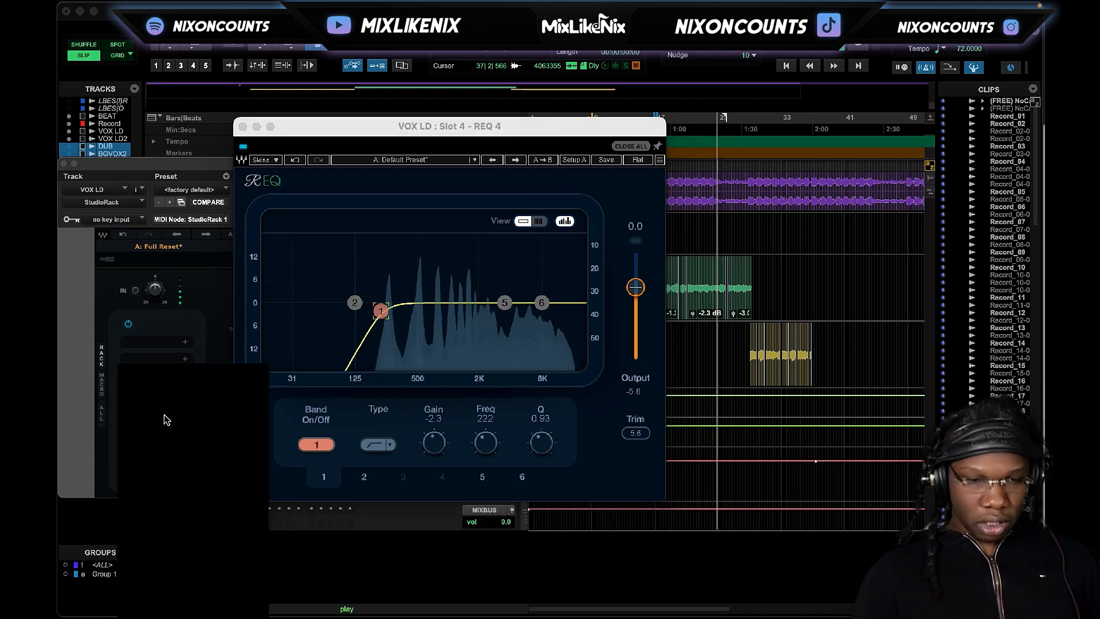
left_click(172, 405)
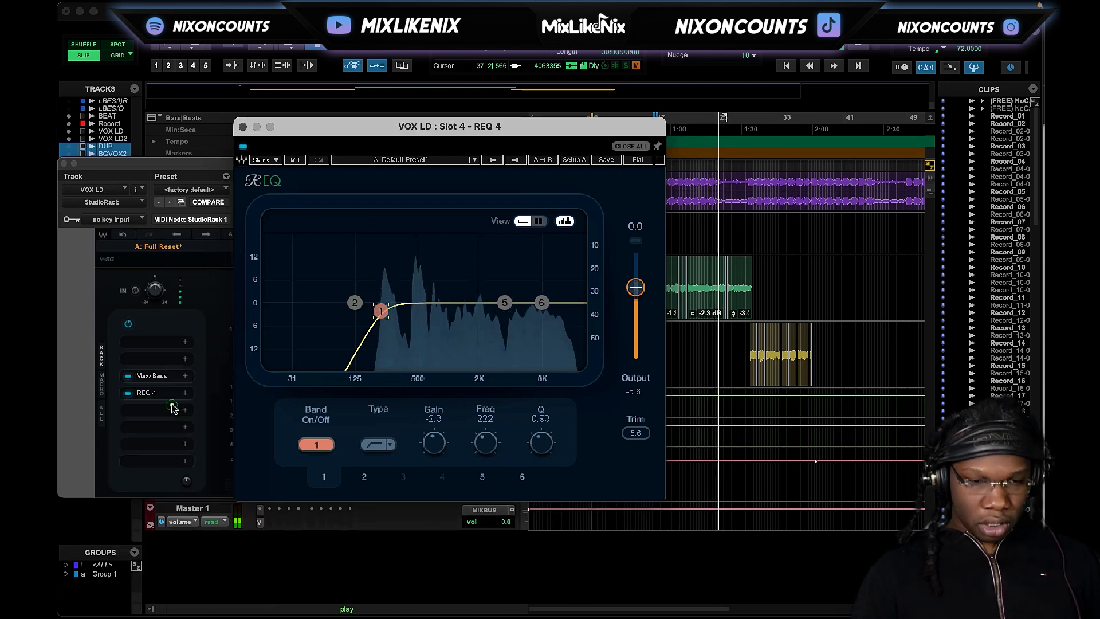
Close the REQ 4 and StudioRack windows and compare the full mix with VOX LD's StudioRack insert bypassed and active
left_click(243, 126)
left_click(67, 164)
right_click(334, 305)
left_click(337, 302)
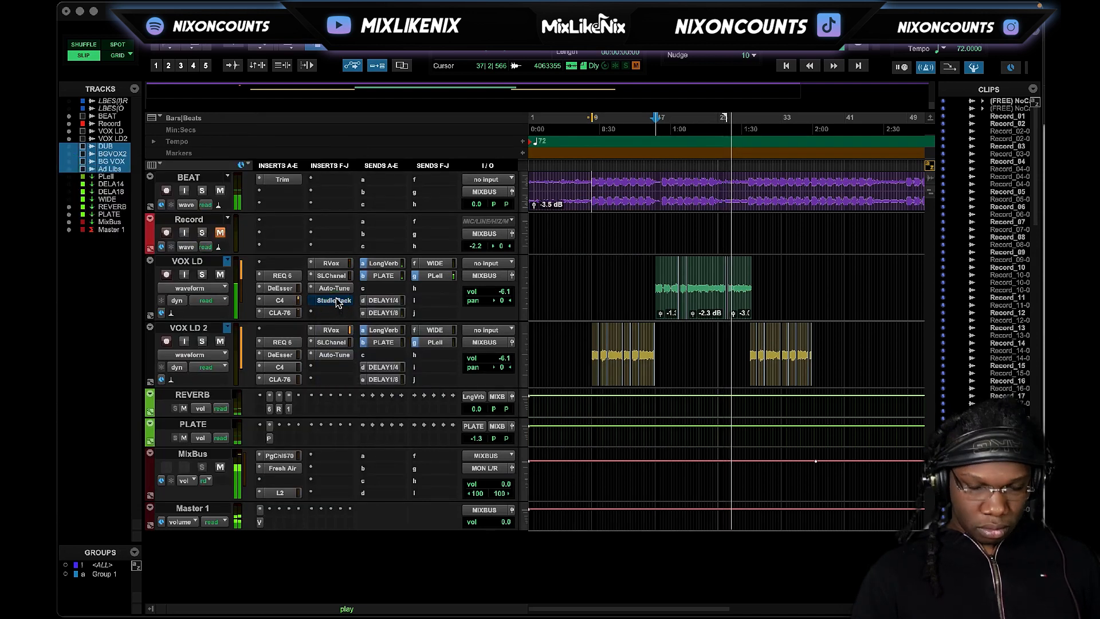
right_click(337, 302)
left_click(342, 304)
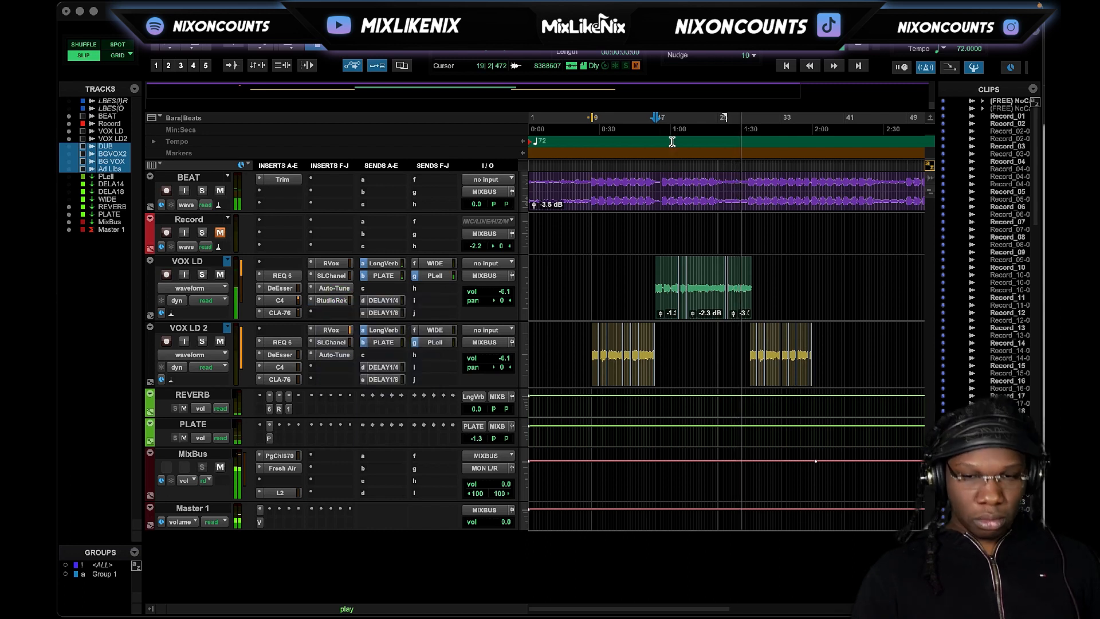
Restart playback from about bar 17 with VOX LD soloed and the REVERB and PLATE tracks muted
left_click(659, 127)
left_click(655, 123)
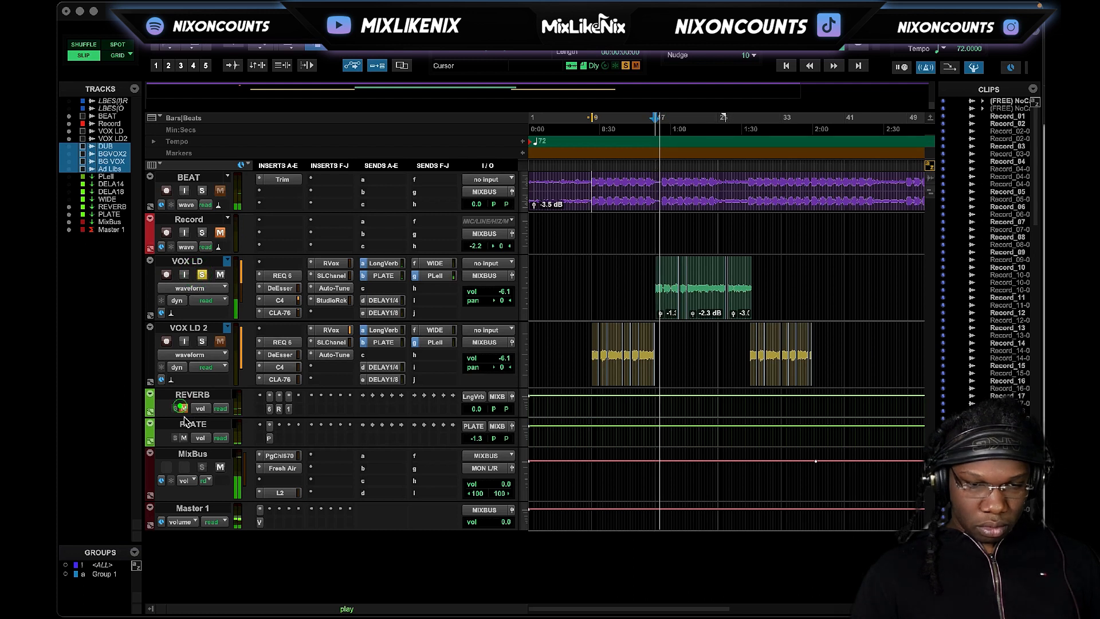
left_click(184, 438)
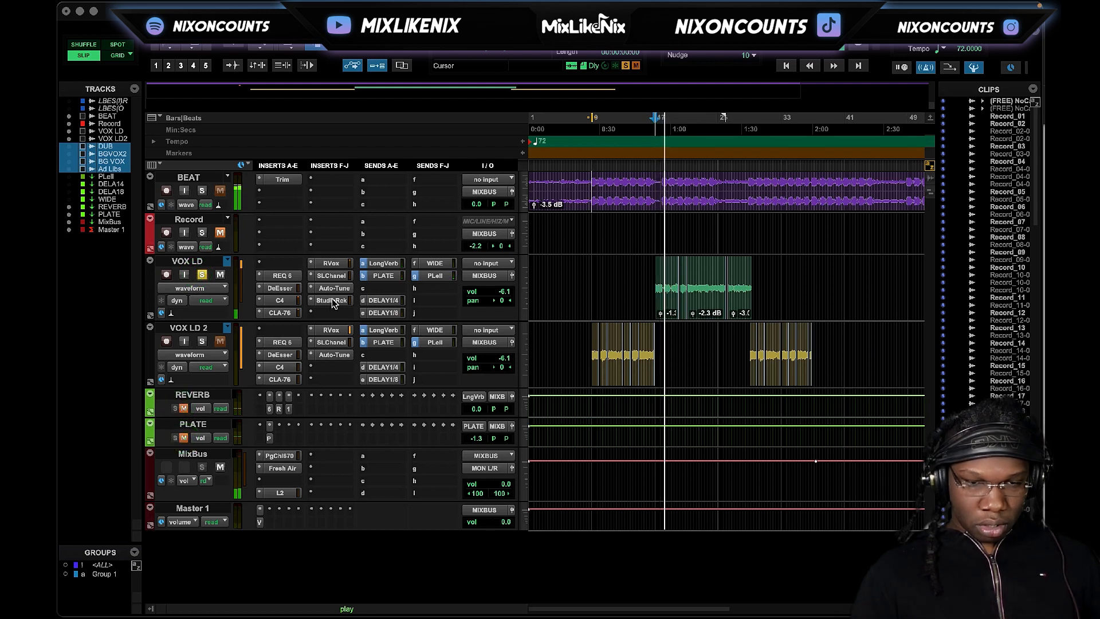
Compare the soloed lead vocal with the StudioRack insert bypassed and active
right_click(331, 306)
left_click(337, 304)
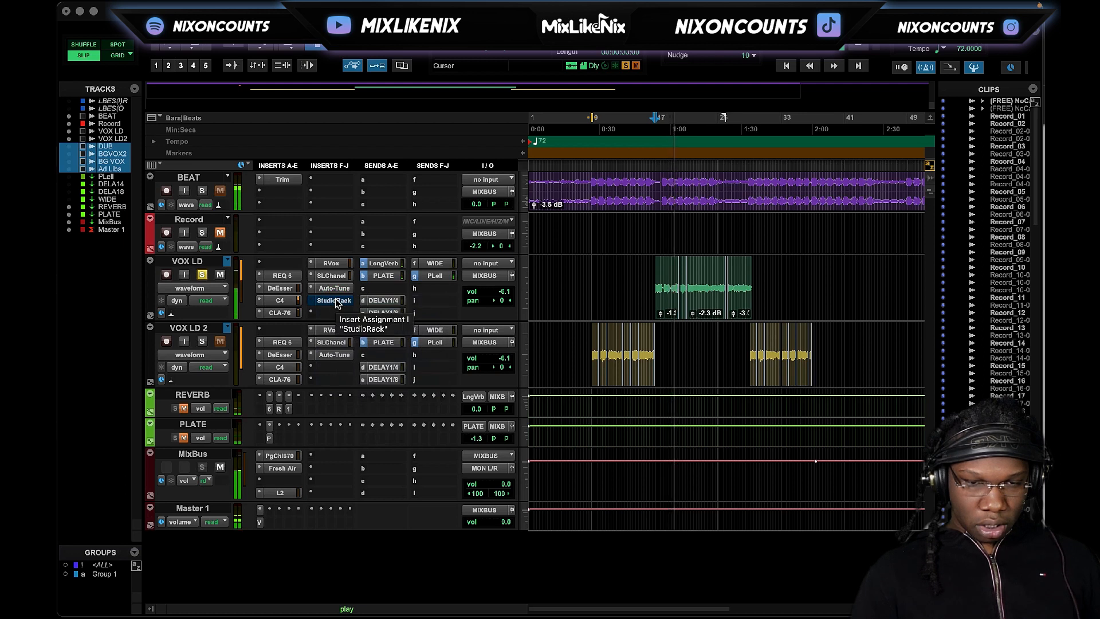
right_click(336, 303)
left_click(337, 304)
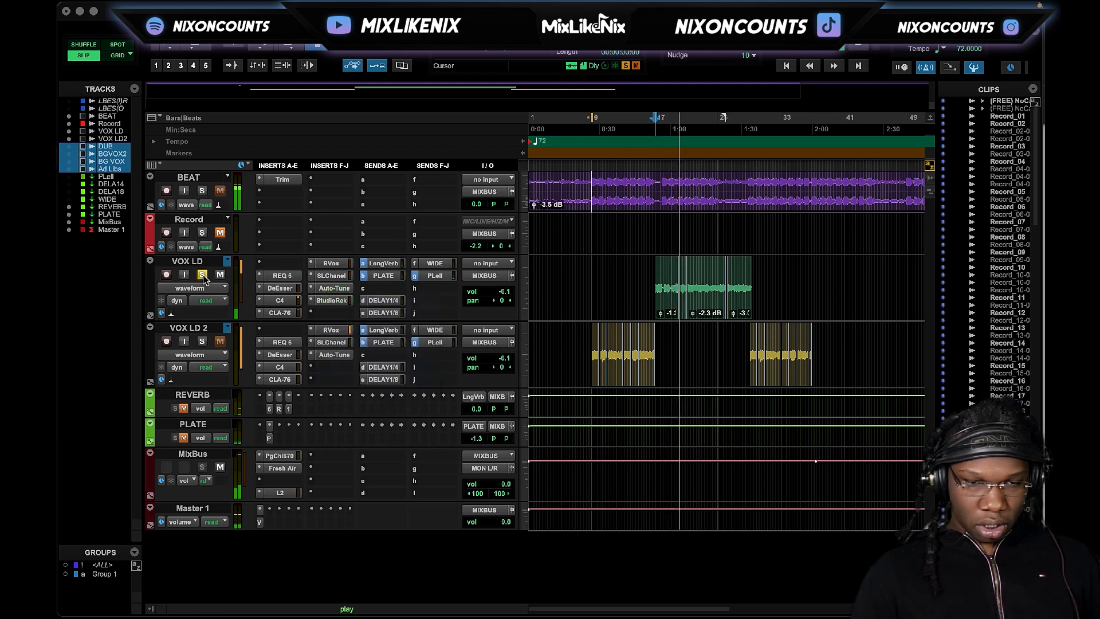
Reopen REQ 4 from VOX LD's StudioRack and set band 1 to 247 Hz, -2.9 gain and a Q of 1.02
left_click(332, 304)
left_click(149, 393)
left_click_drag(381, 311, 385, 312)
left_click_drag(442, 442, 442, 441)
left_click_drag(543, 443, 542, 440)
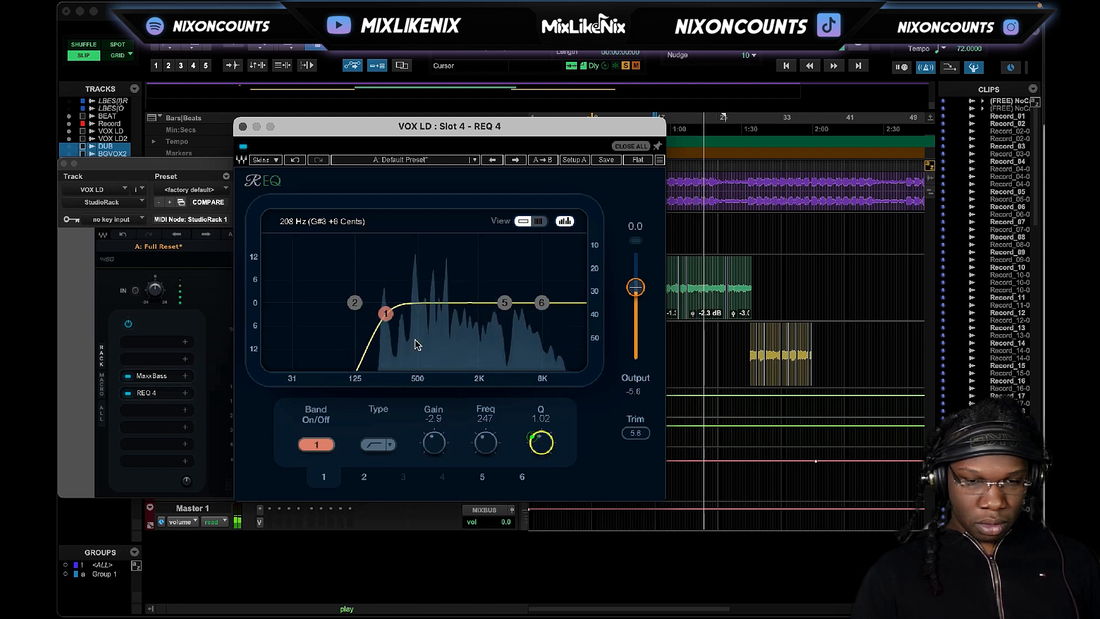
Compare the soloed vocal with the whole StudioRack chain switched off and on
left_click(133, 329)
left_click(130, 325)
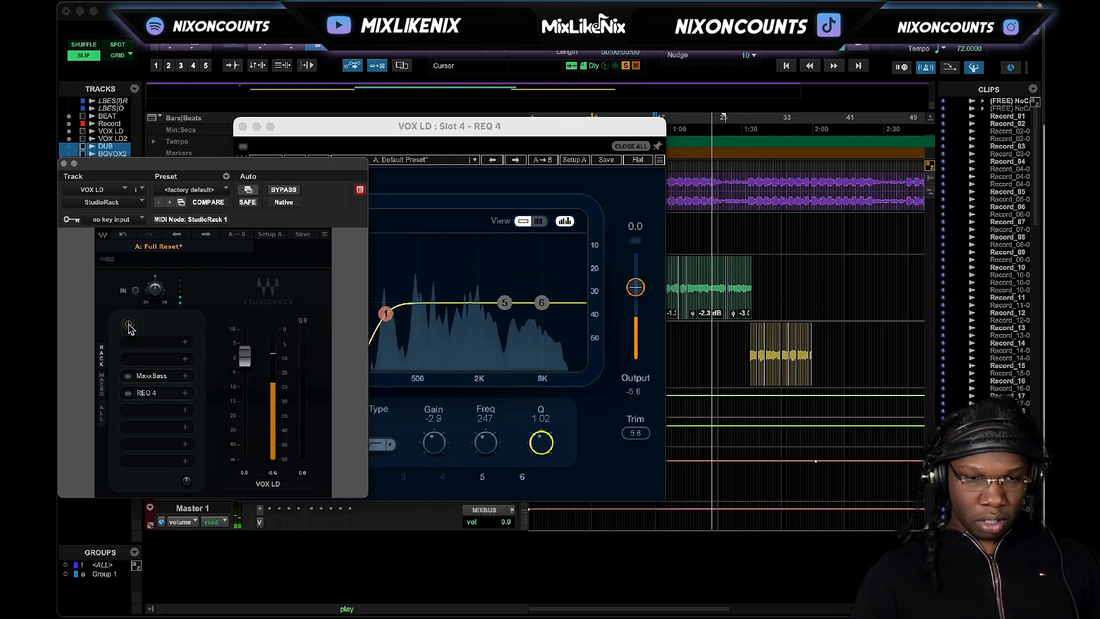
left_click(128, 325)
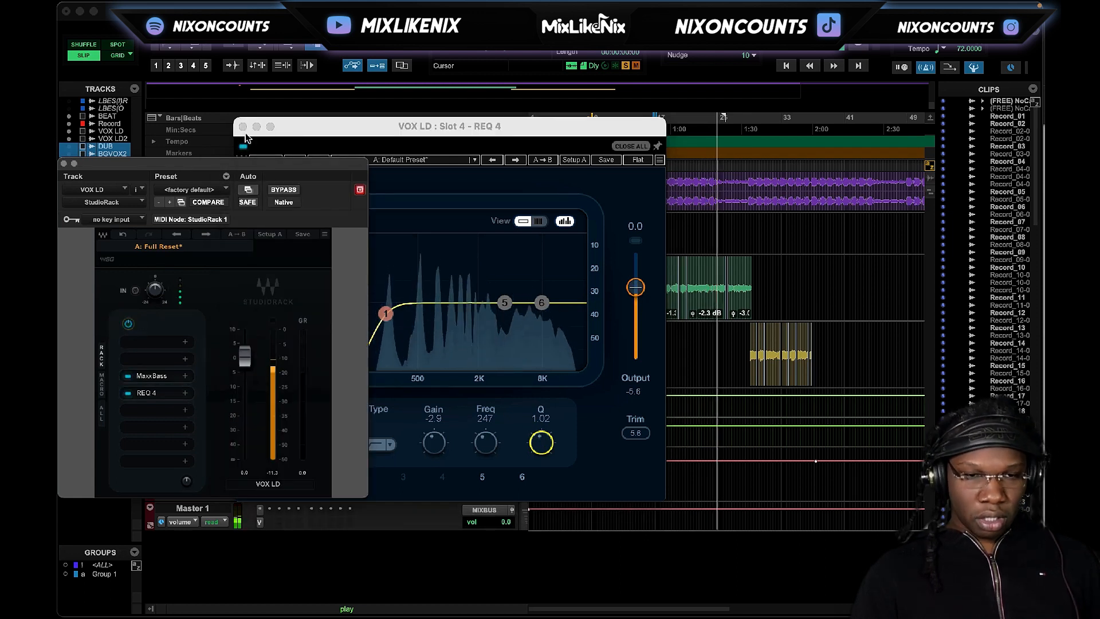
Close the REQ 4 and StudioRack windows, then unsolo VOX LD and unmute the REVERB and PLATE tracks
left_click(243, 126)
left_click(64, 164)
left_click(201, 273)
left_click(183, 437)
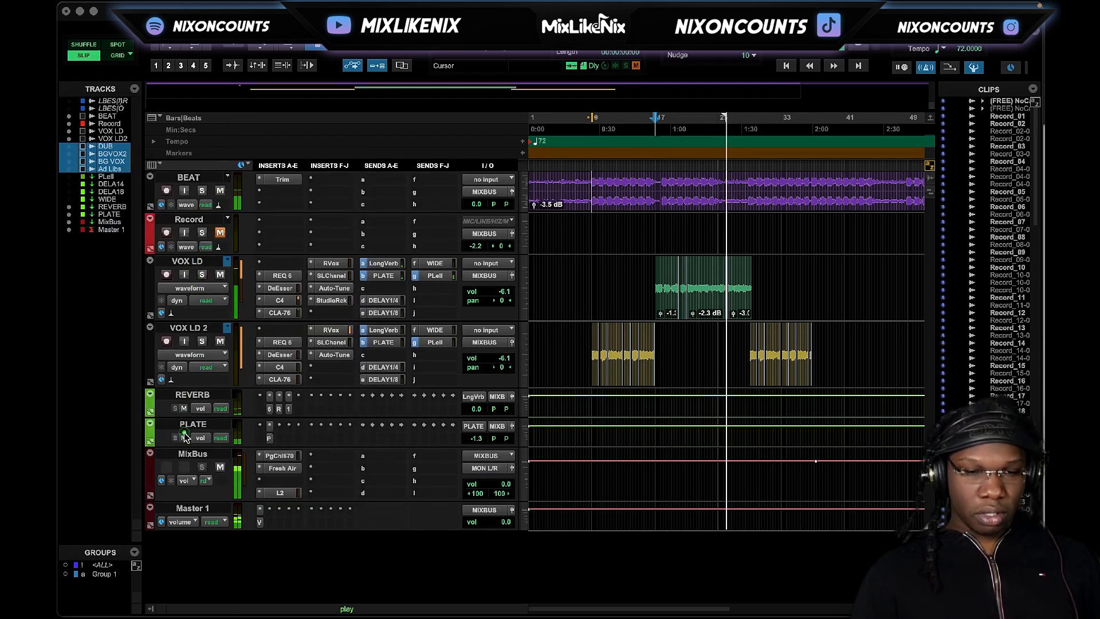
Compare the lead vocal in the full mix with VOX LD's StudioRack insert bypassed and active
right_click(337, 300)
left_click(344, 305)
right_click(344, 305)
left_click(344, 305)
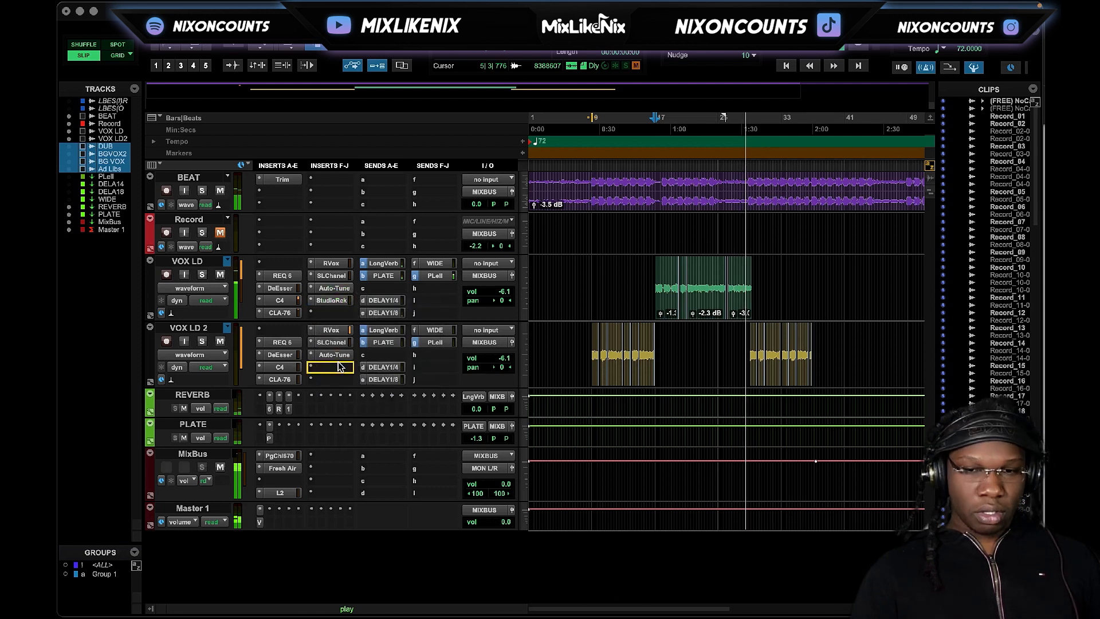
Move the StudioRack insert from VOX LD to VOX LD 2's insert slot below Auto-Tune, and compare it bypassed and active
left_click_drag(338, 367, 337, 367)
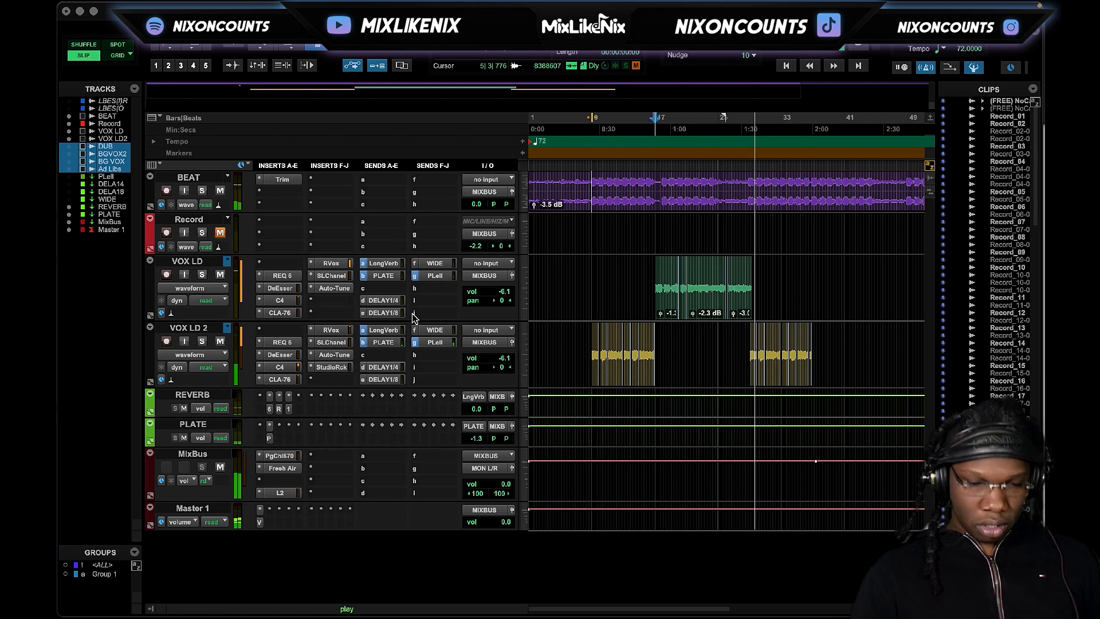
left_click(339, 367)
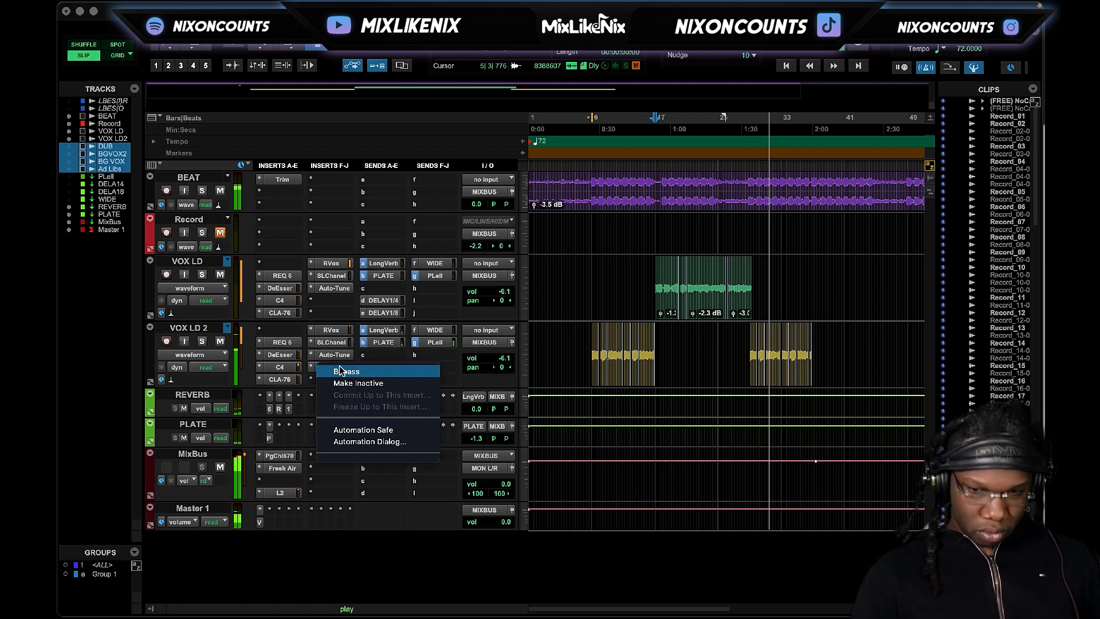
left_click(339, 369)
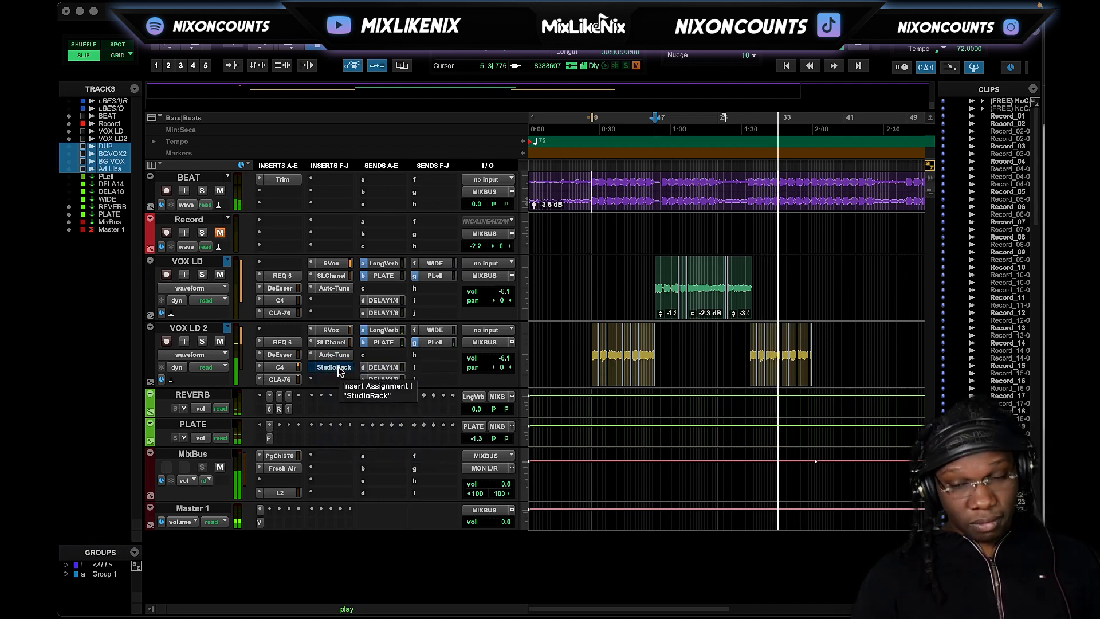
right_click(338, 368)
left_click(339, 372)
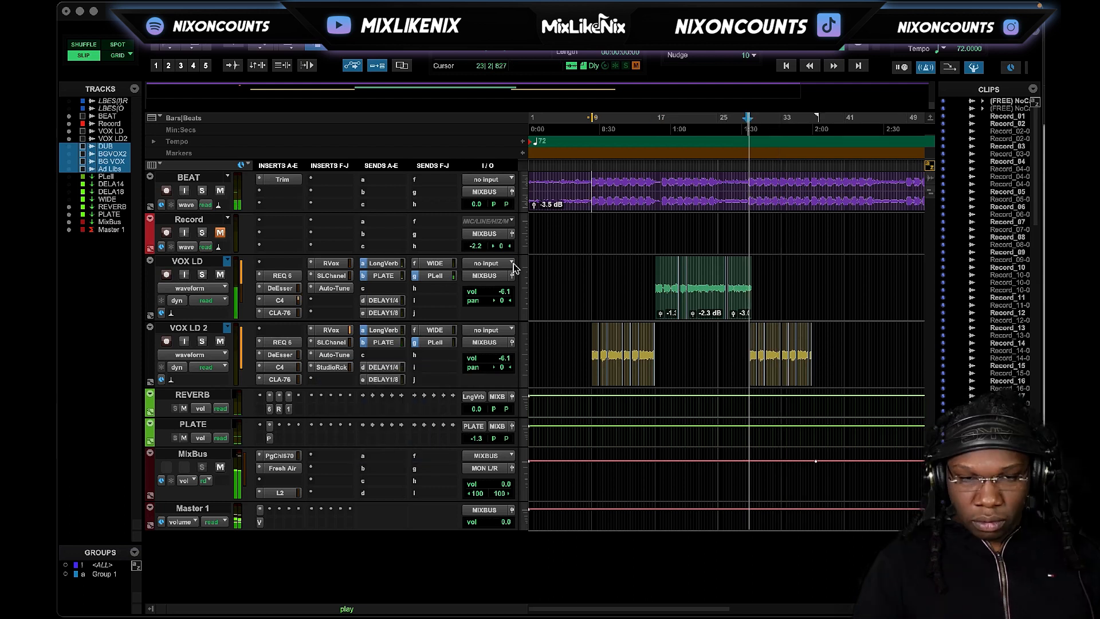
Compare VOX LD 2's second vocal section in the mix with its StudioRack insert bypassed and active
right_click(329, 367)
left_click(336, 373)
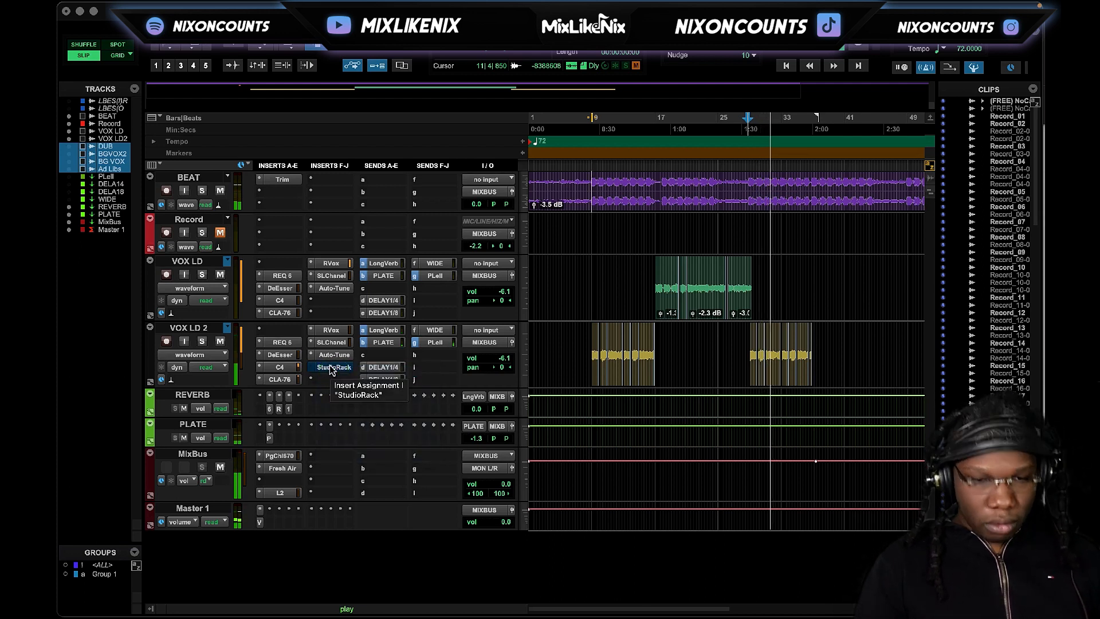
right_click(332, 370)
left_click(333, 372)
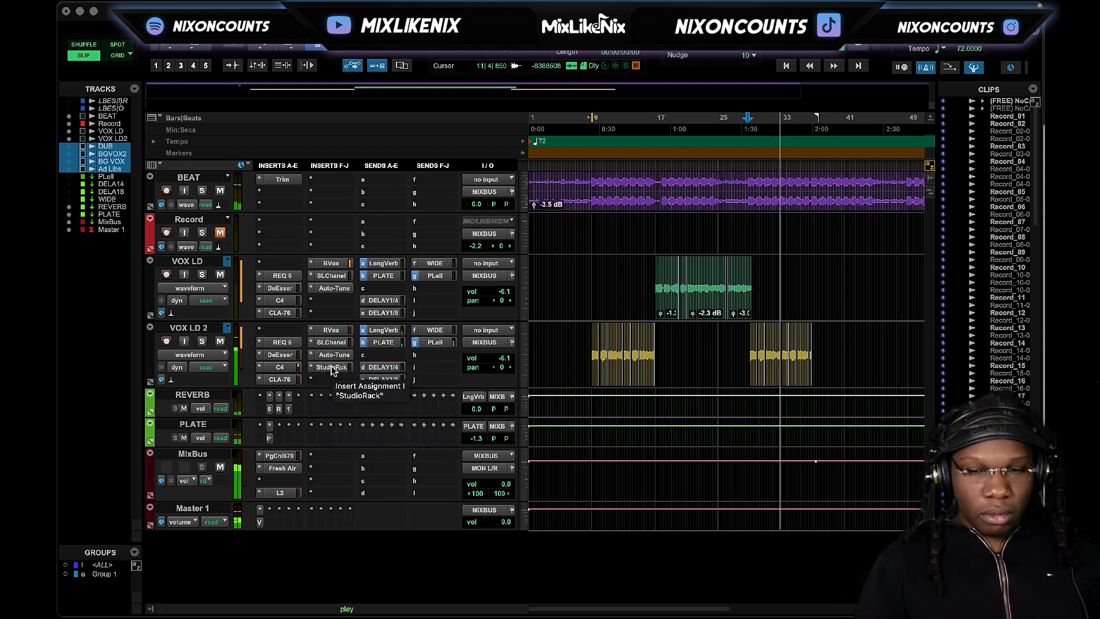
Open REQ 4 from VOX LD 2's StudioRack and set band 1's frequency to 262 Hz
left_click(332, 367)
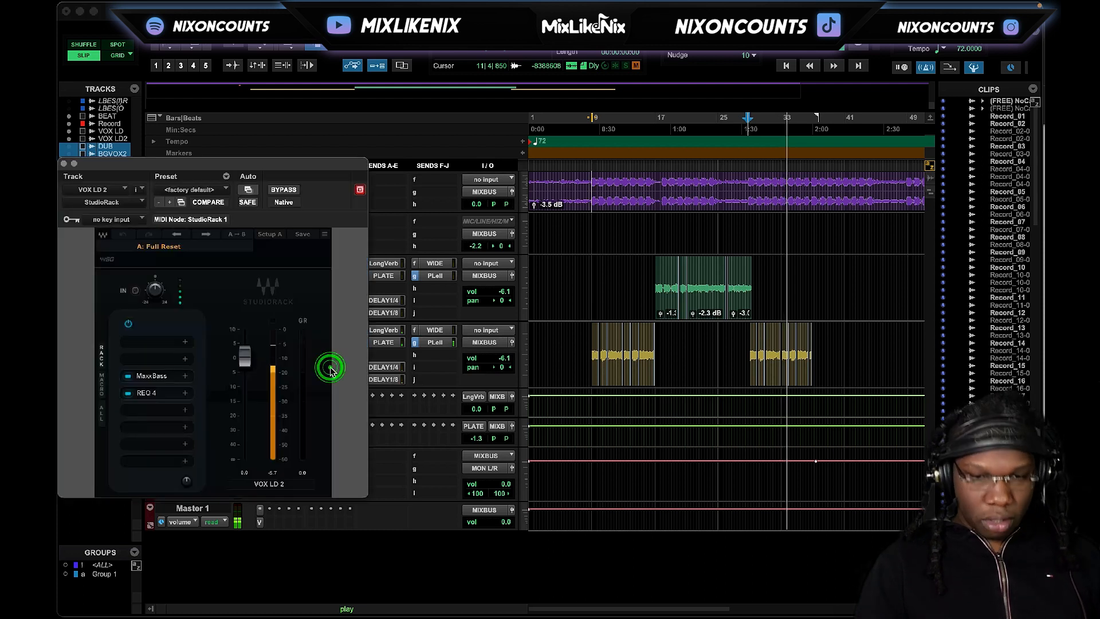
left_click(149, 392)
left_click_drag(383, 321, 386, 320)
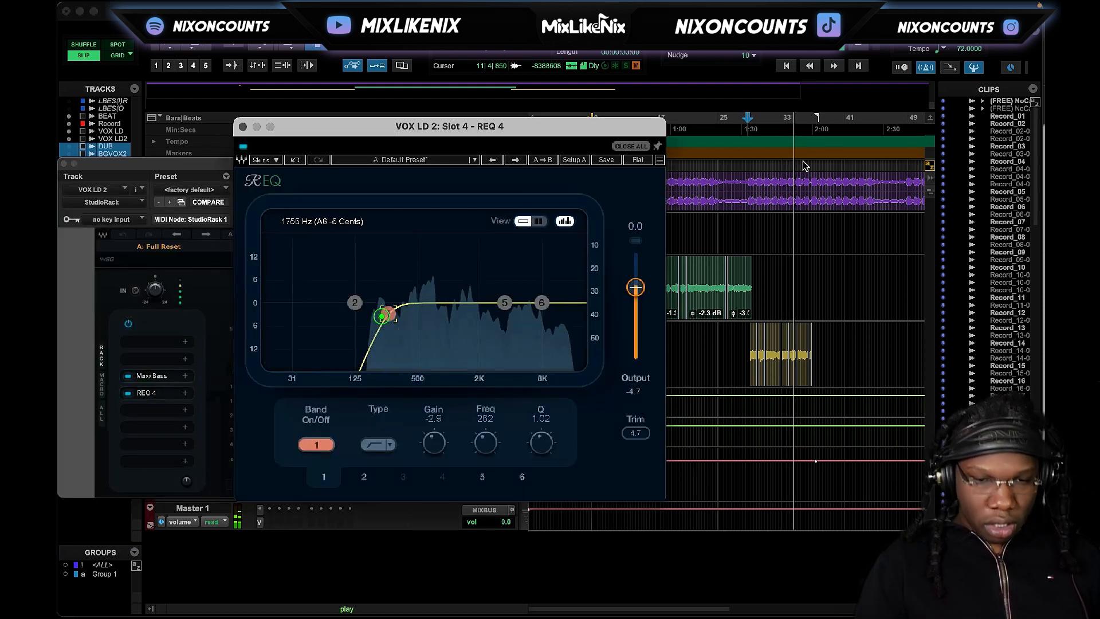
Stop playback and close the REQ 4 and StudioRack windows of VOX LD 2
left_click(293, 134)
key("space")
left_click(242, 126)
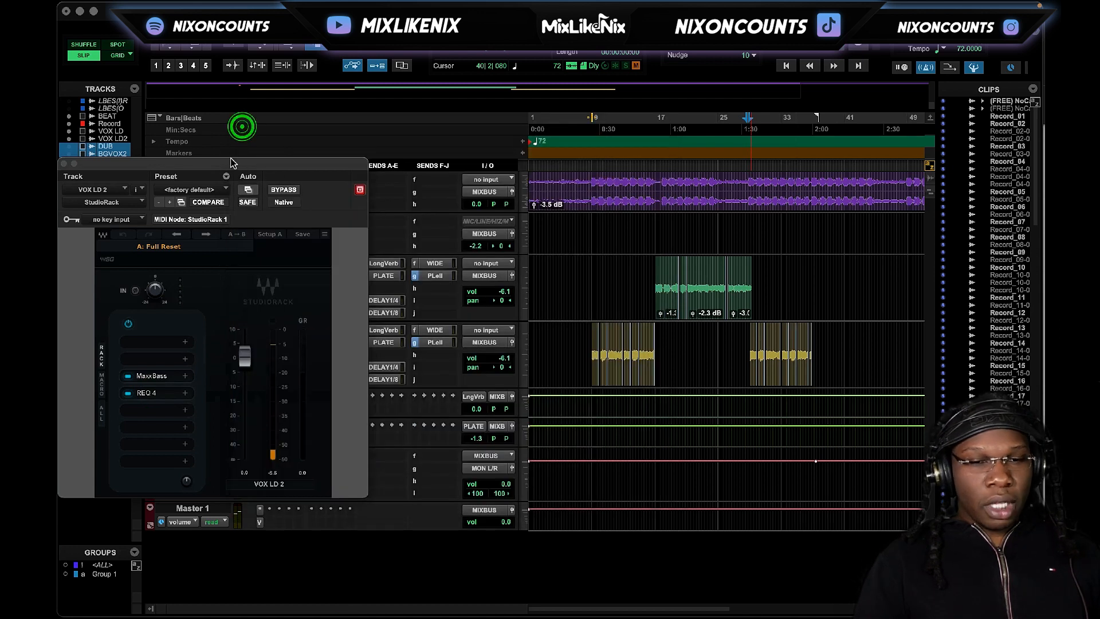
left_click_drag(60, 172, 195, 165)
left_click(199, 157)
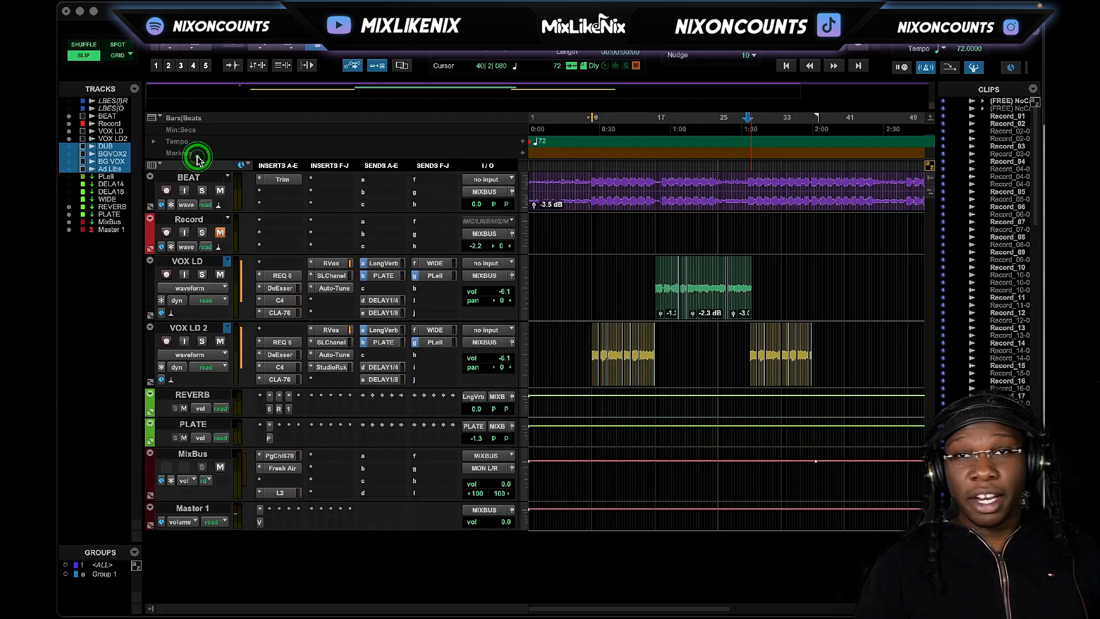